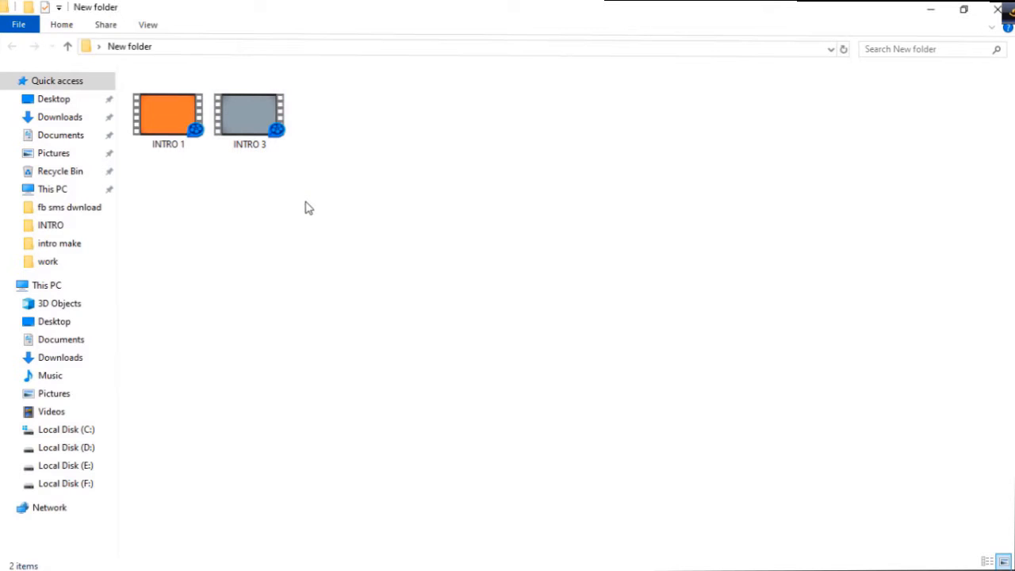
- Play the INTRO 1 and INTRO 3 sample videos from the folder, pausing each, and close the player
{"action": "double_click", "coordinate": [170, 127]}
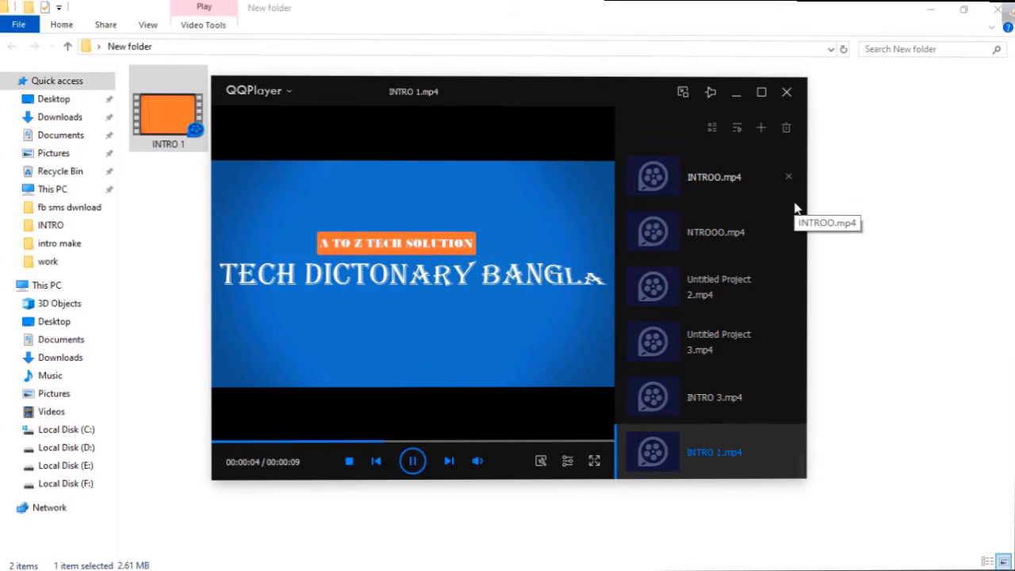
{"action": "left_click", "coordinate": [413, 464]}
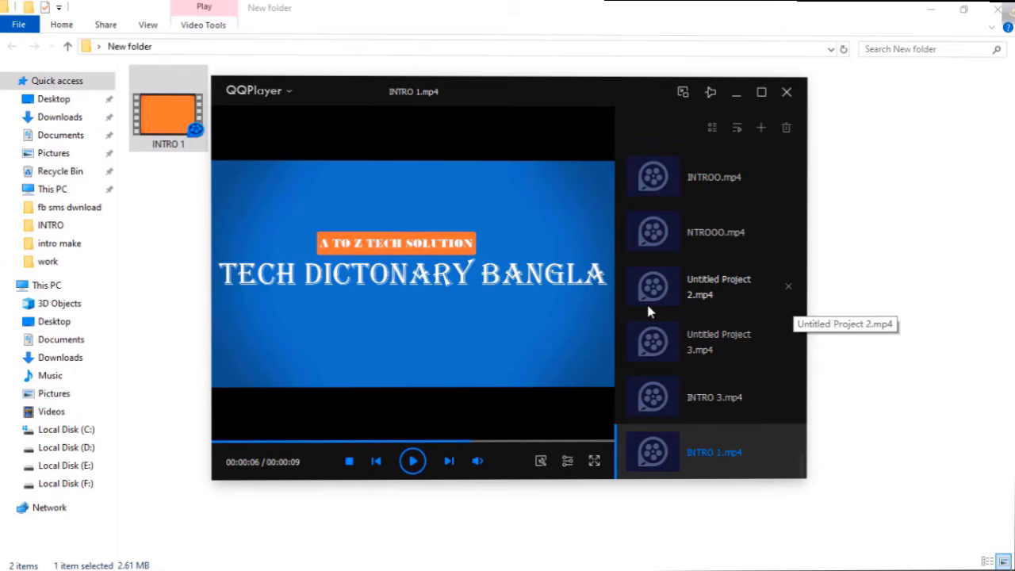
{"action": "left_click", "coordinate": [449, 461]}
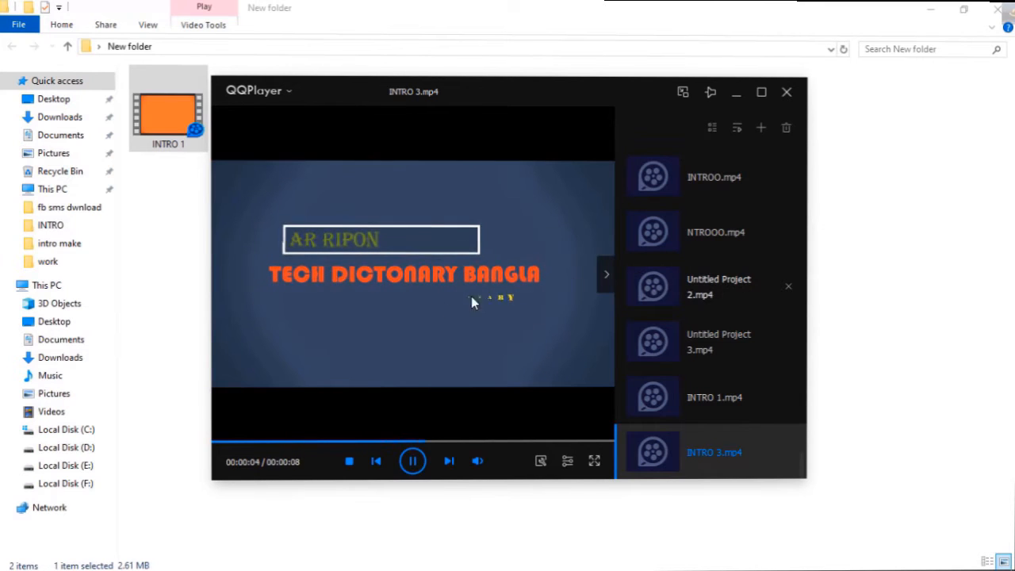
{"action": "left_click", "coordinate": [412, 463]}
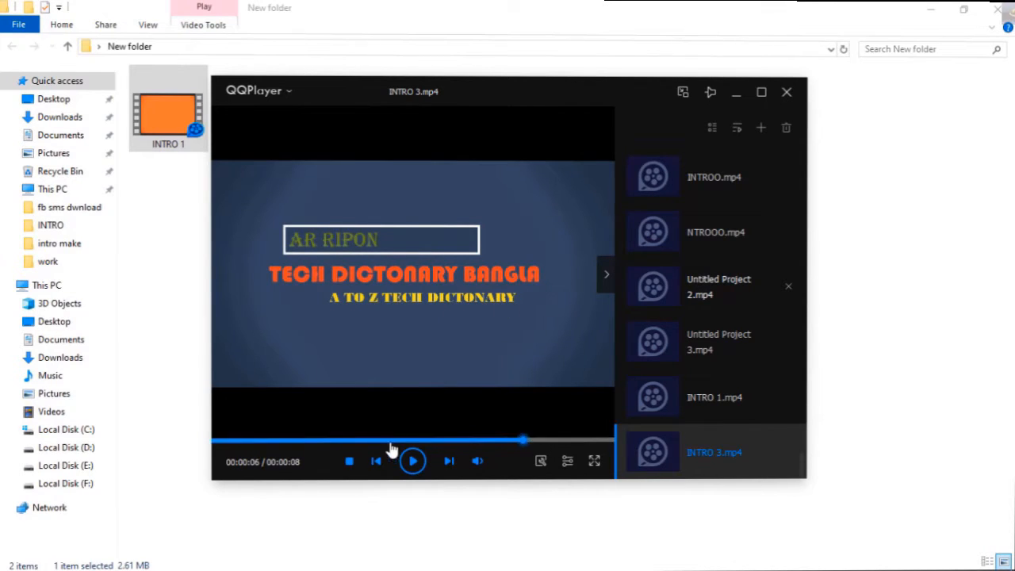
{"action": "key", "text": "alt+F4"}
{"action": "right_click", "coordinate": [415, 173]}
{"action": "left_click", "coordinate": [456, 235]}
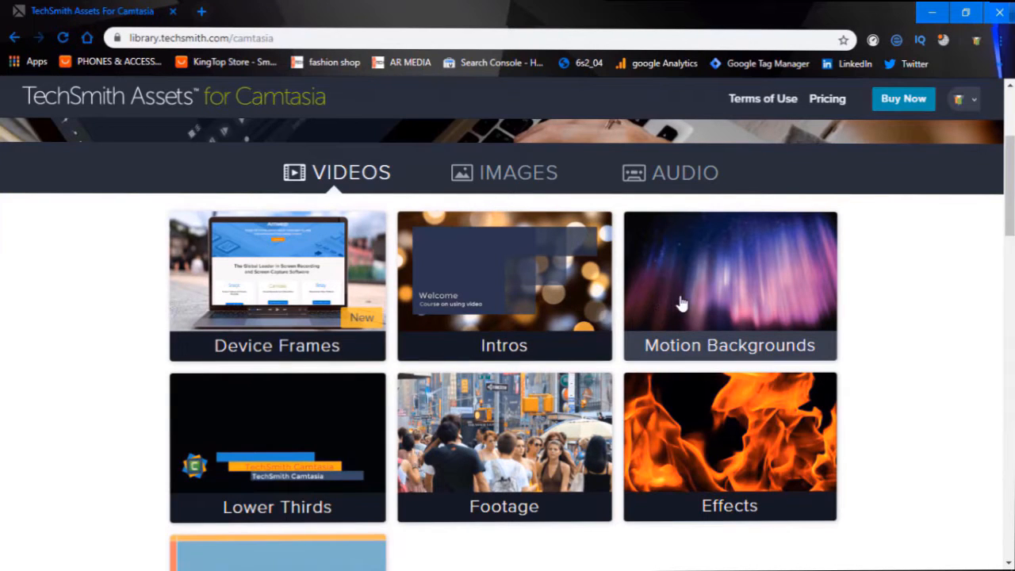
- Open the Intros video category on the TechSmith Assets site and browse its templates
{"action": "scroll", "coordinate": [681, 303], "scroll_direction": "down", "scroll_amount": 1}
{"action": "left_click", "coordinate": [508, 215]}
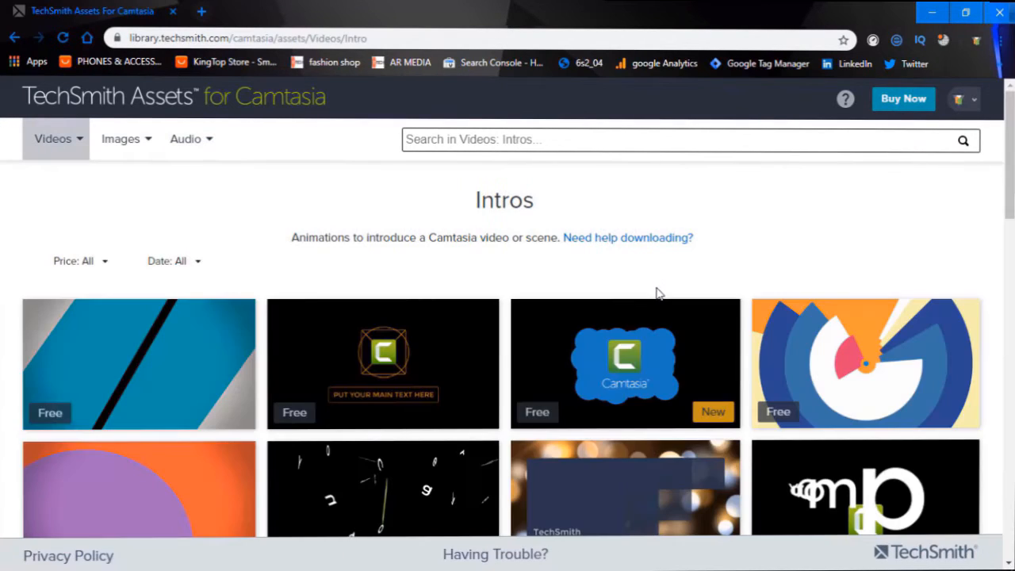
{"action": "scroll", "coordinate": [648, 325], "scroll_direction": "down", "scroll_amount": 5}
{"action": "scroll", "coordinate": [699, 325], "scroll_direction": "up", "scroll_amount": 4}
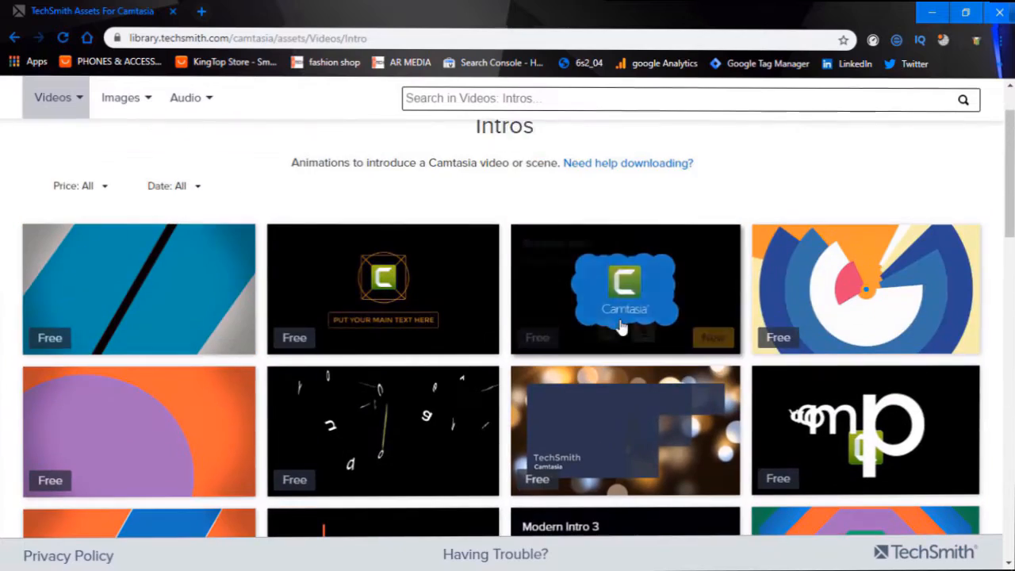
{"action": "scroll", "coordinate": [662, 327], "scroll_direction": "down", "scroll_amount": 10}
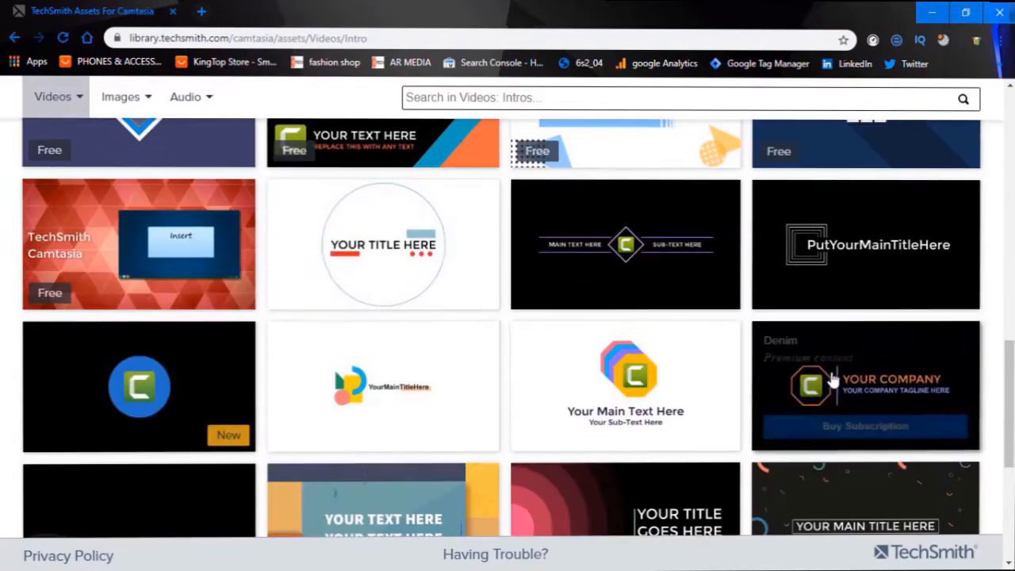
{"action": "scroll", "coordinate": [861, 381], "scroll_direction": "down", "scroll_amount": 2}
{"action": "scroll", "coordinate": [905, 385], "scroll_direction": "up", "scroll_amount": 12}
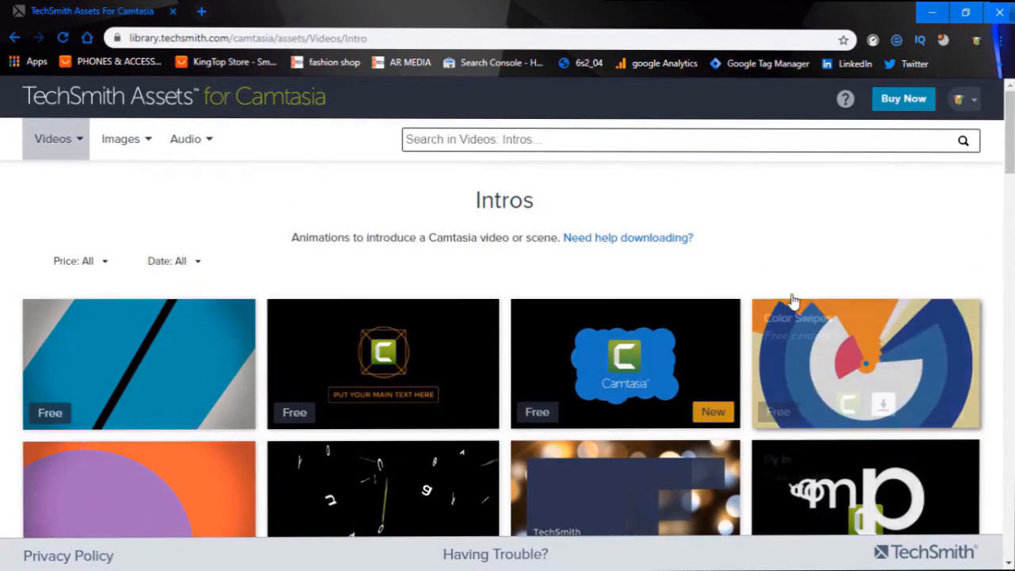
- Filter the intro templates by price to show only Free ones
{"action": "mouse_move", "coordinate": [412, 389]}
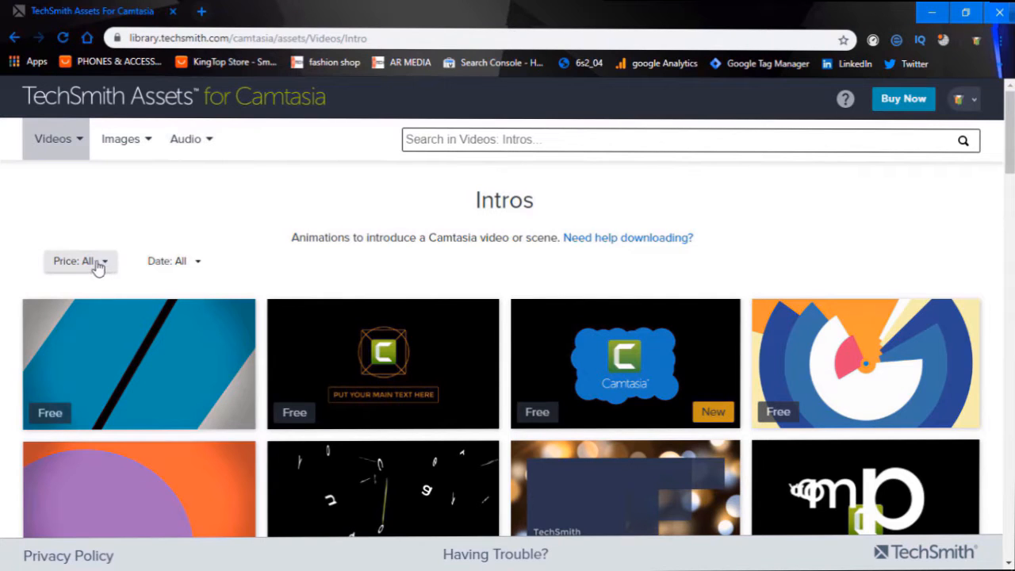
{"action": "left_click", "coordinate": [102, 267]}
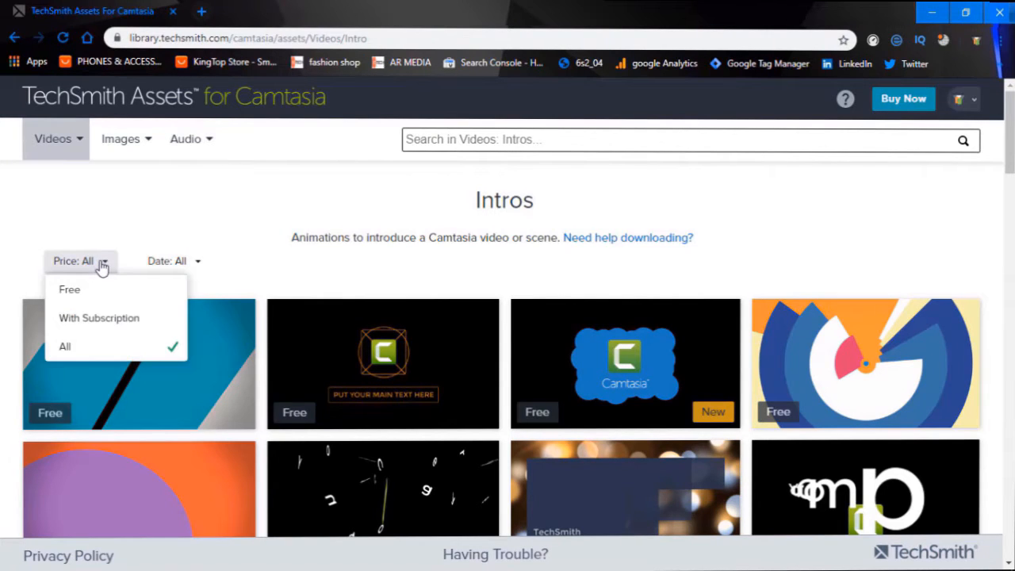
{"action": "left_click", "coordinate": [70, 290]}
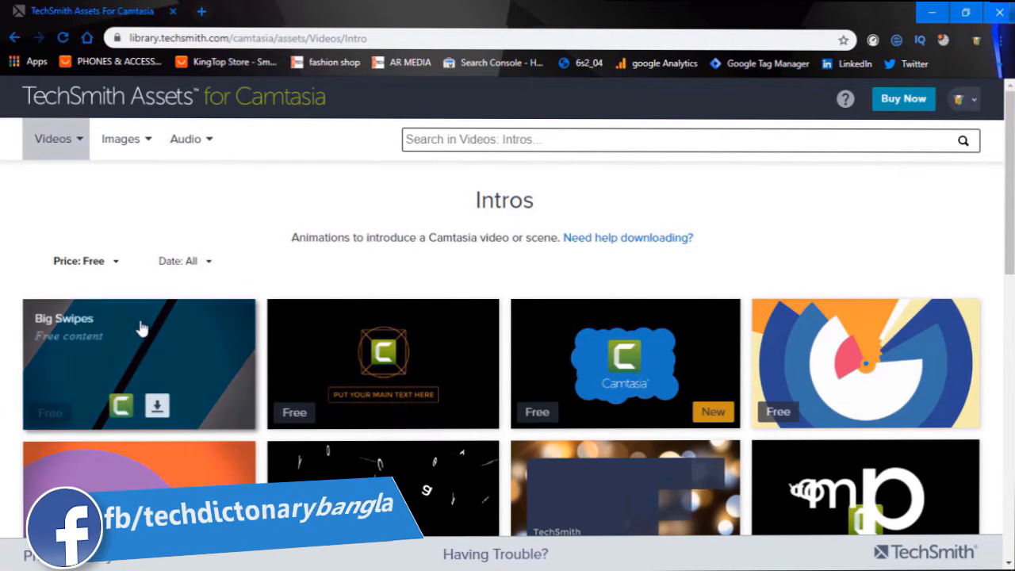
- Browse the free intros and download the Color Swipes intro file
{"action": "scroll", "coordinate": [861, 357], "scroll_direction": "down", "scroll_amount": 8}
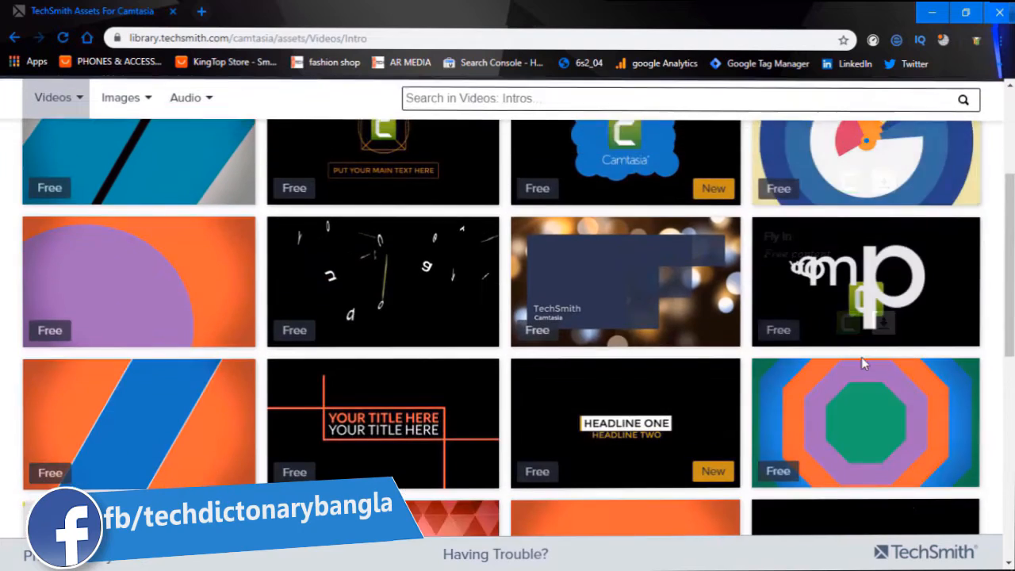
{"action": "scroll", "coordinate": [538, 325], "scroll_direction": "up", "scroll_amount": 8}
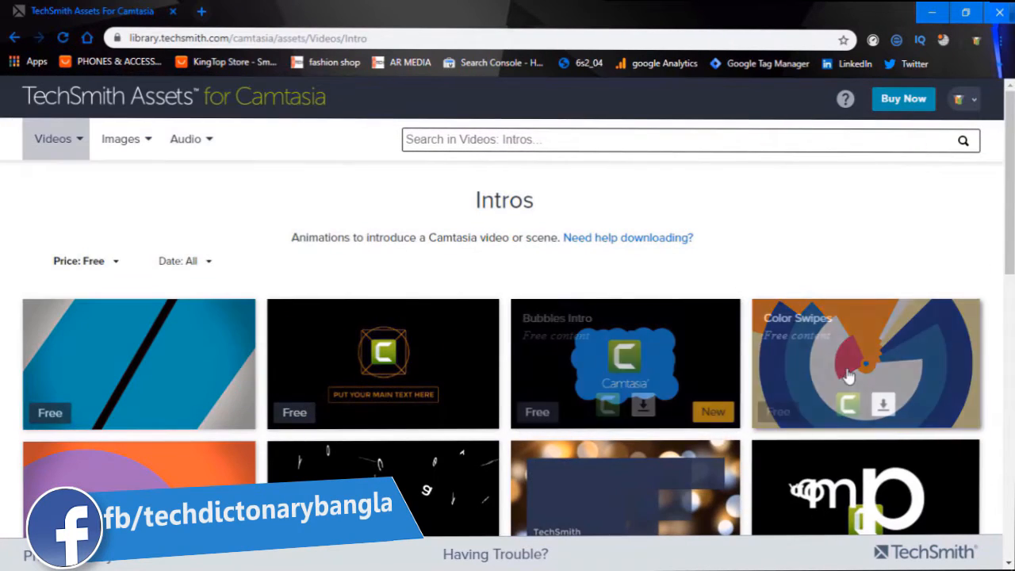
{"action": "mouse_move", "coordinate": [853, 376]}
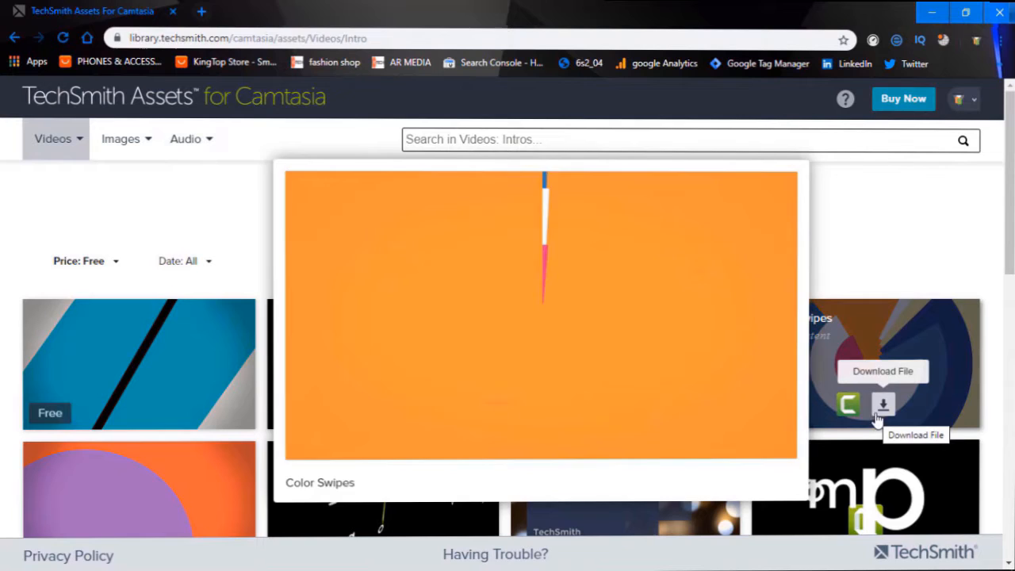
{"action": "left_click", "coordinate": [883, 406]}
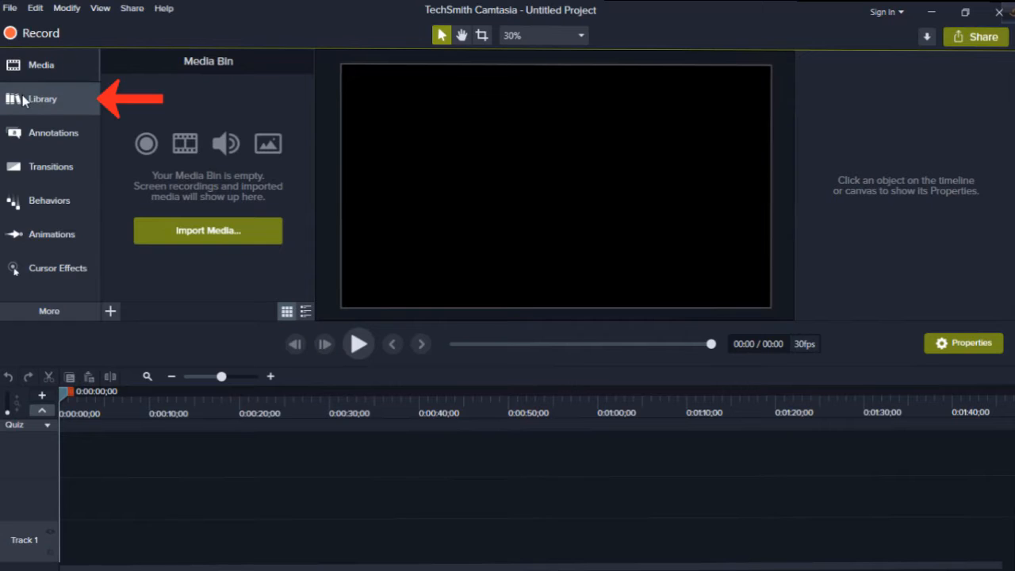
- In Camtasia, open the asset library and preview the cornercircles intro, closing the preview when done
{"action": "left_click", "coordinate": [47, 106]}
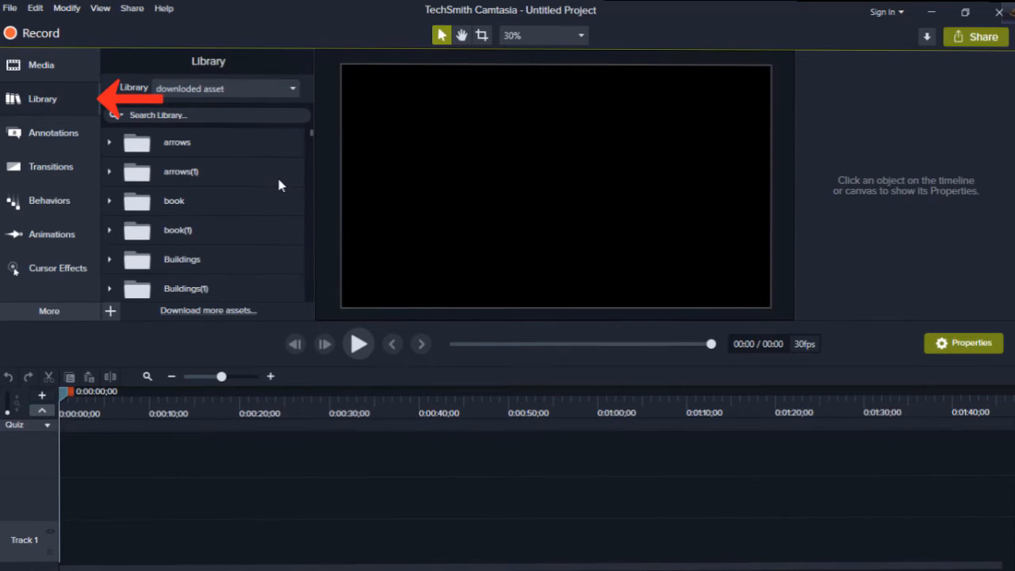
{"action": "scroll", "coordinate": [276, 169], "scroll_direction": "down", "scroll_amount": 3}
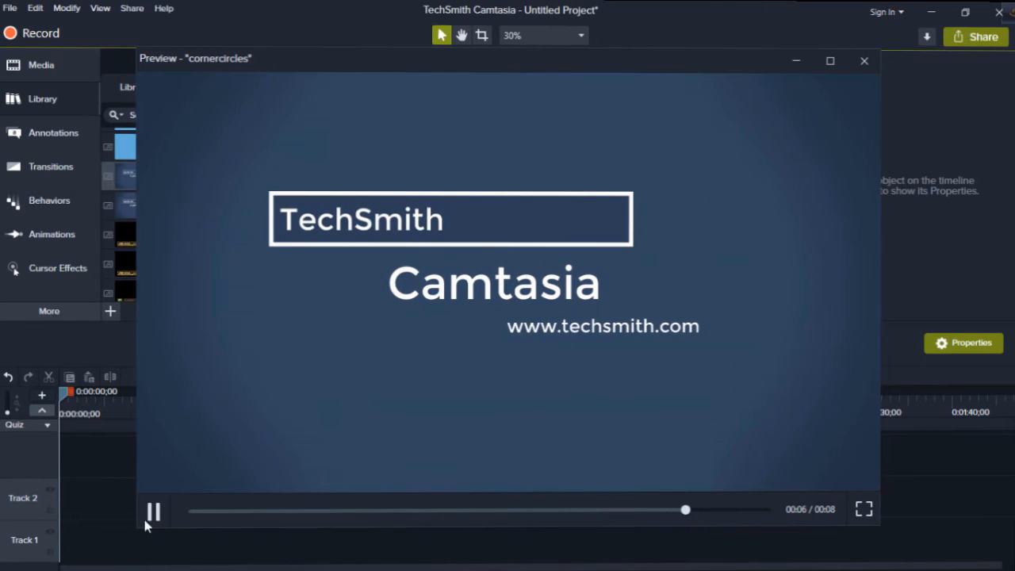
{"action": "left_click", "coordinate": [147, 518]}
{"action": "left_click", "coordinate": [864, 62]}
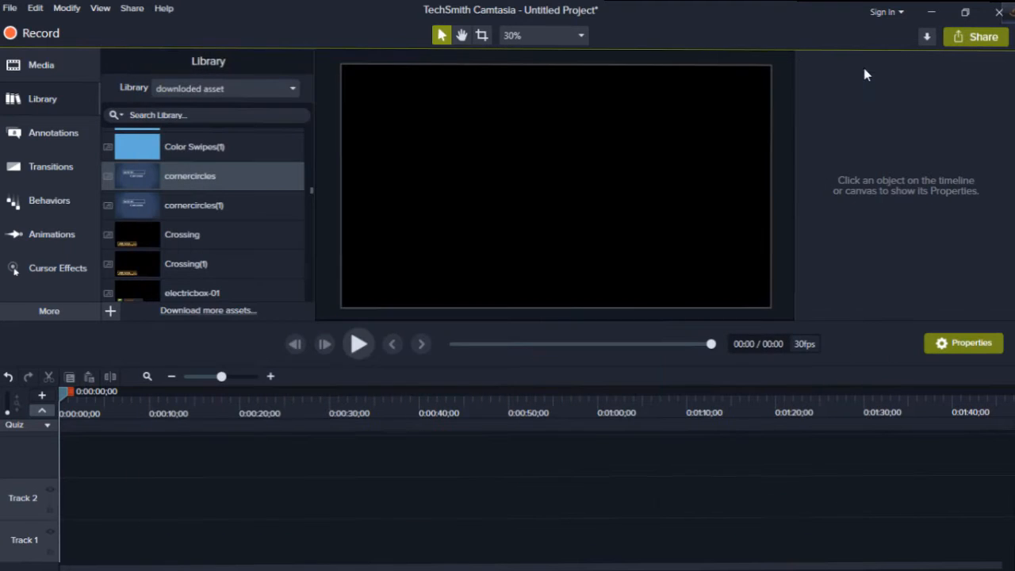
- Place the cornercircles intro at the start of Track 2 and play it until all its text is shown
{"action": "scroll", "coordinate": [284, 295], "scroll_direction": "down", "scroll_amount": 1}
{"action": "left_click_drag", "start_coordinate": [191, 137], "coordinate": [56, 495]}
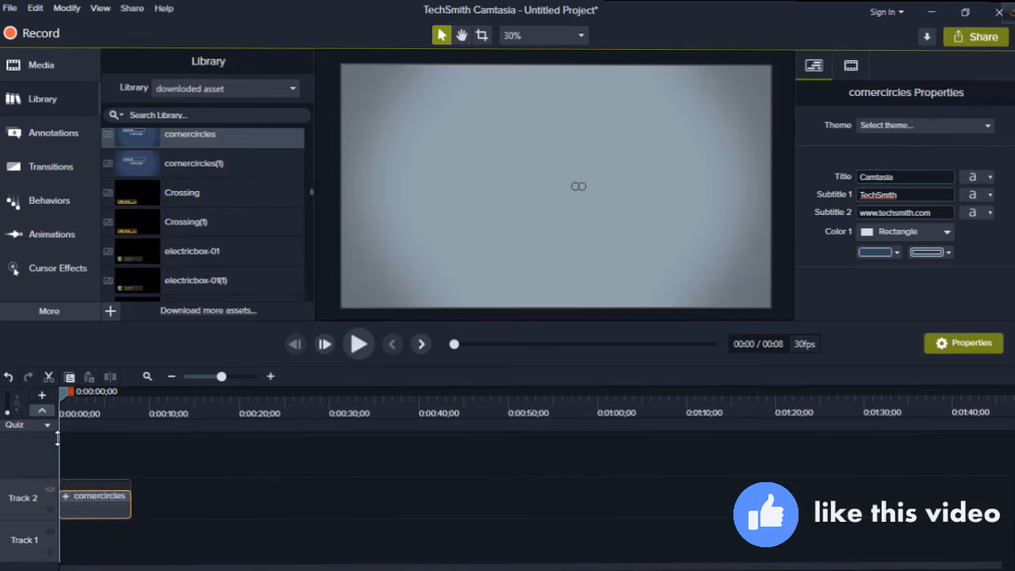
{"action": "left_click", "coordinate": [358, 346]}
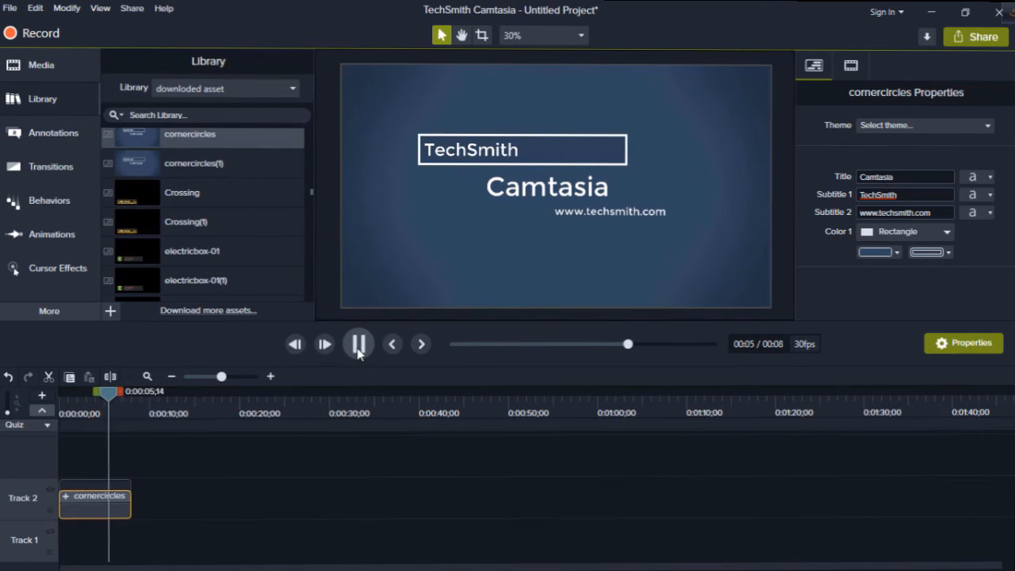
{"action": "left_click", "coordinate": [358, 346]}
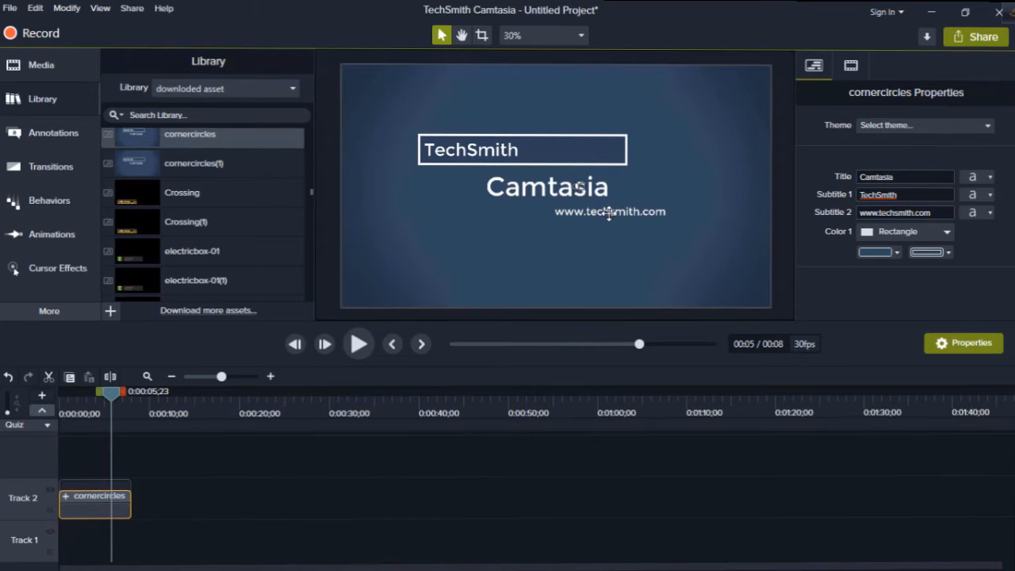
- Replace the intro's Title text with "TECH DICTONARY BANGLA"
{"action": "left_click", "coordinate": [928, 212]}
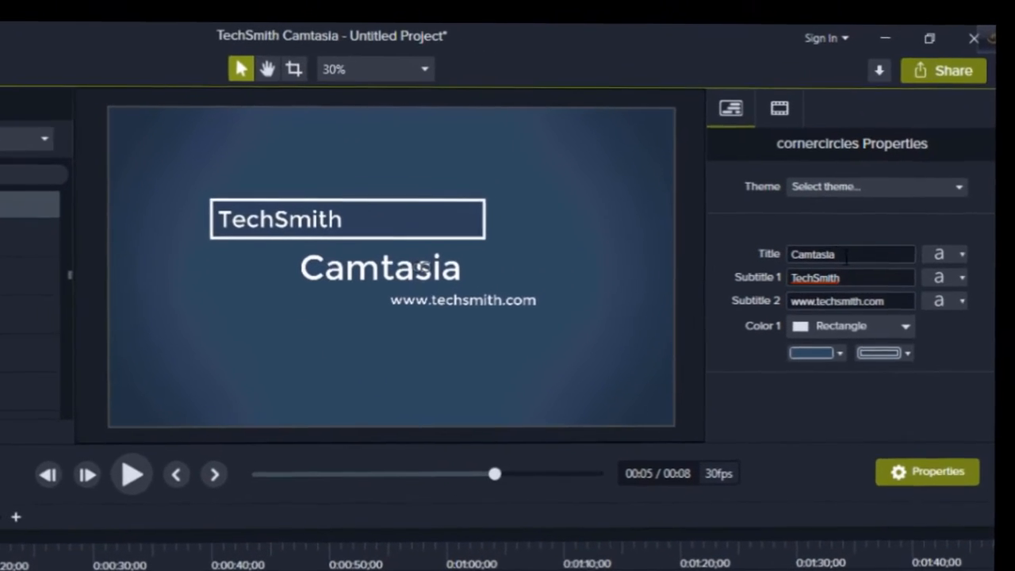
{"action": "double_click", "coordinate": [867, 229]}
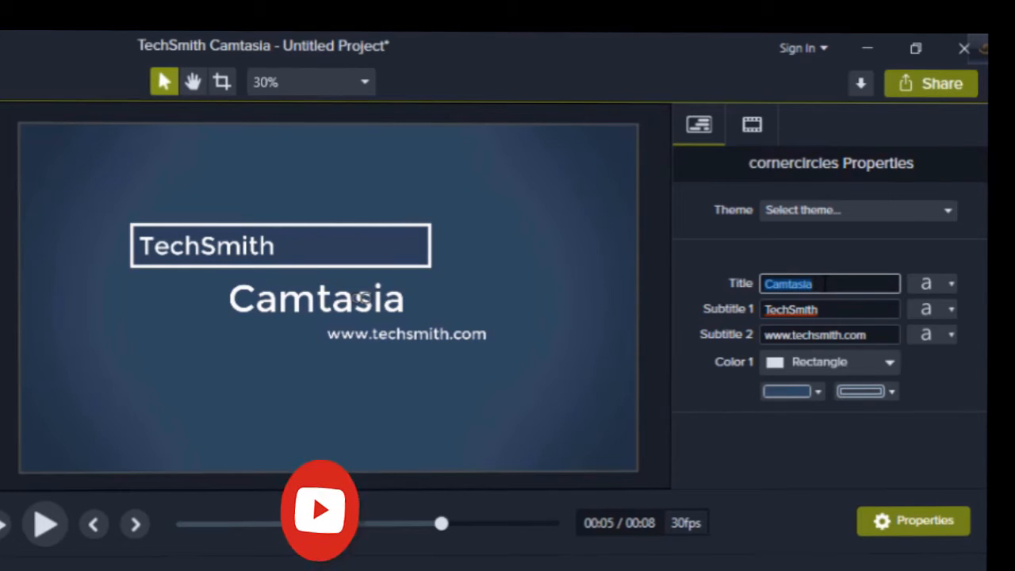
{"action": "key", "text": "BackSpace"}
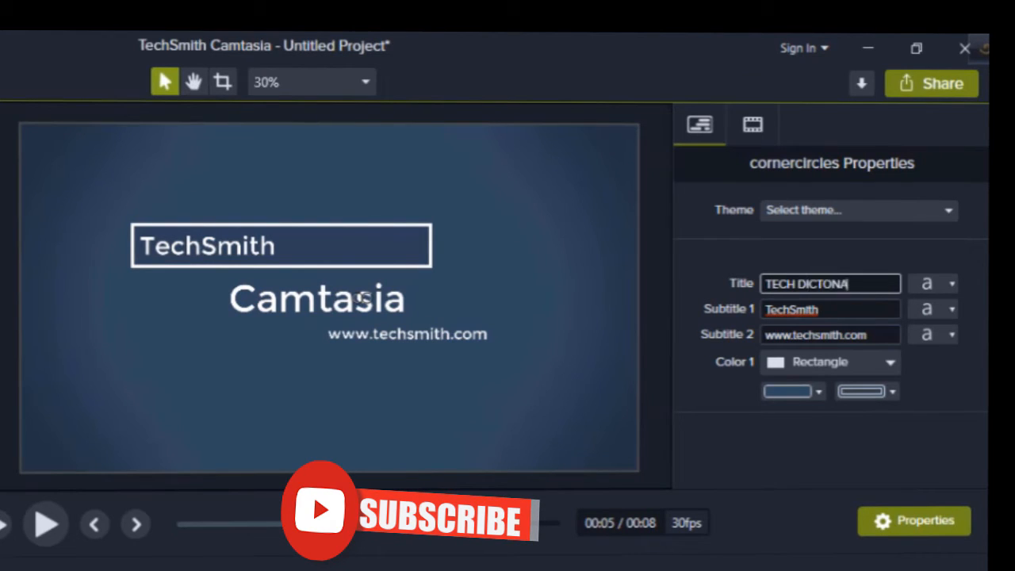
{"action": "type", "text": "RY BANGLA"}
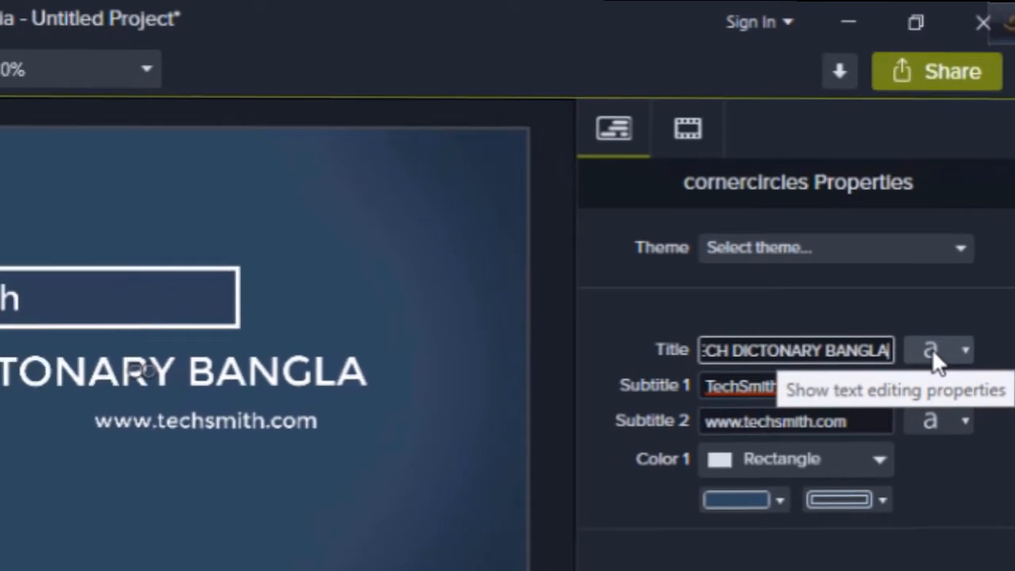
- Set the font of the intro's title text to Bungee Inline
{"action": "left_click", "coordinate": [925, 377]}
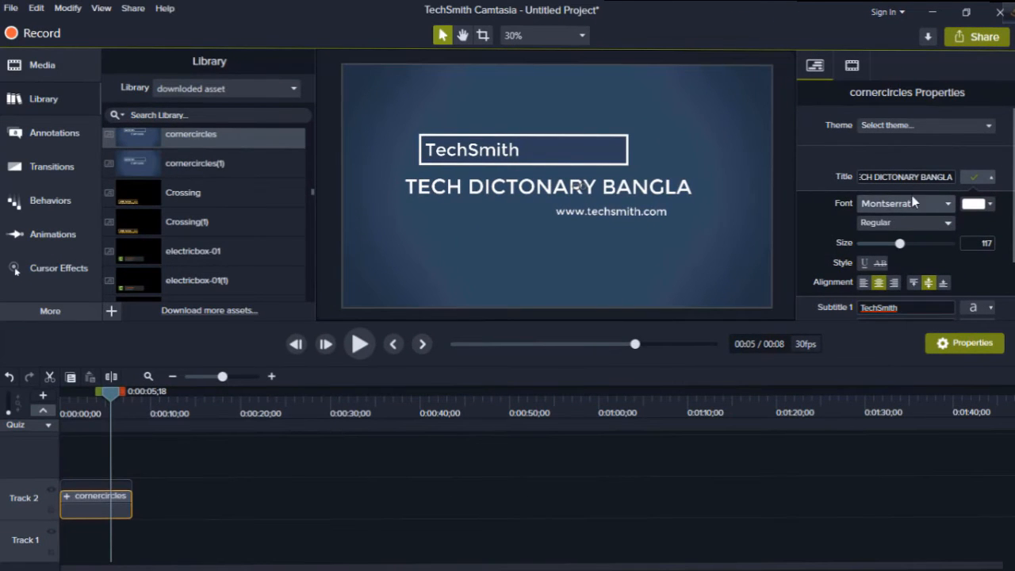
{"action": "left_click", "coordinate": [913, 203]}
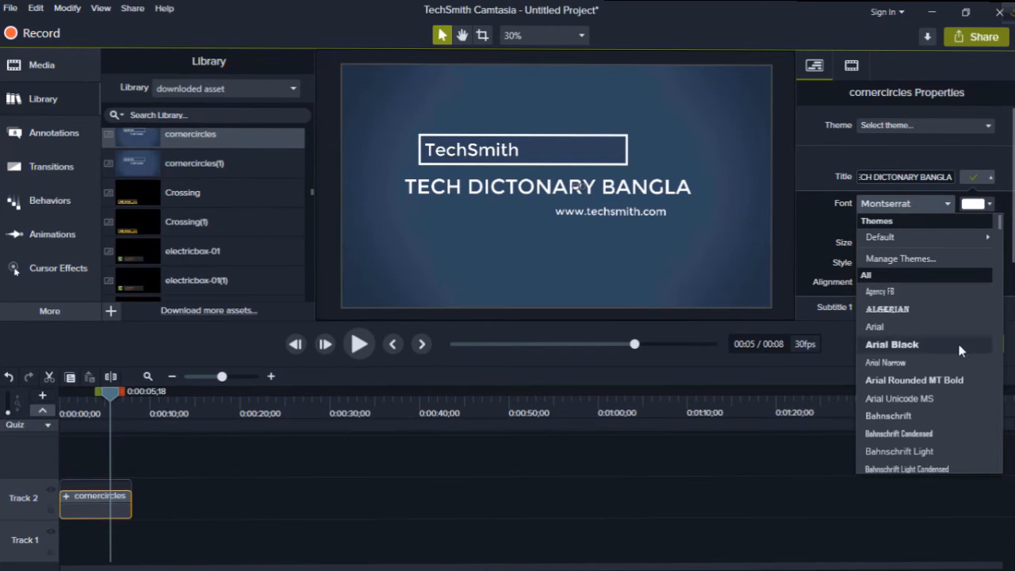
{"action": "scroll", "coordinate": [957, 341], "scroll_direction": "down", "scroll_amount": 5}
{"action": "scroll", "coordinate": [945, 342], "scroll_direction": "down", "scroll_amount": 7}
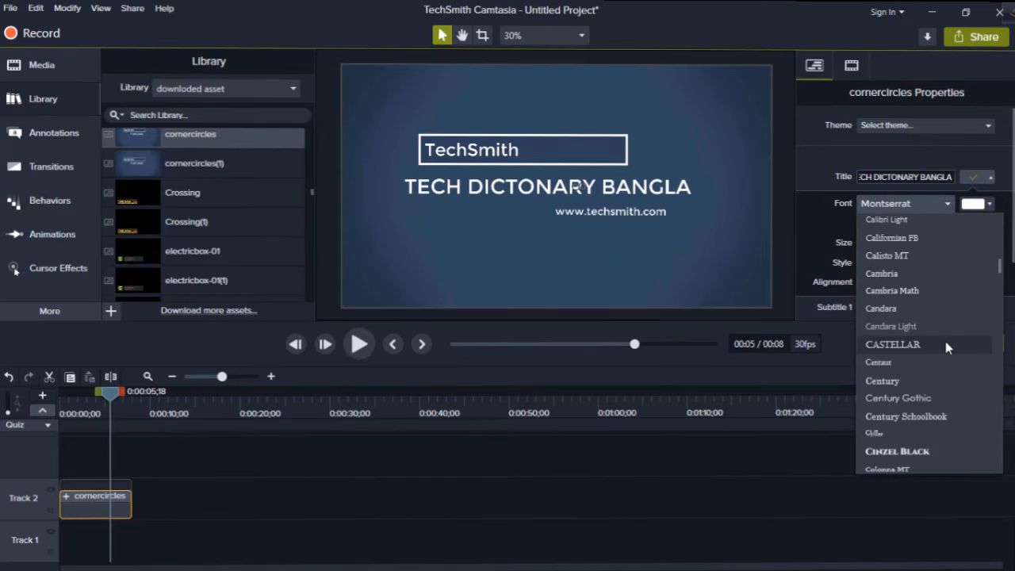
{"action": "scroll", "coordinate": [946, 343], "scroll_direction": "up", "scroll_amount": 4}
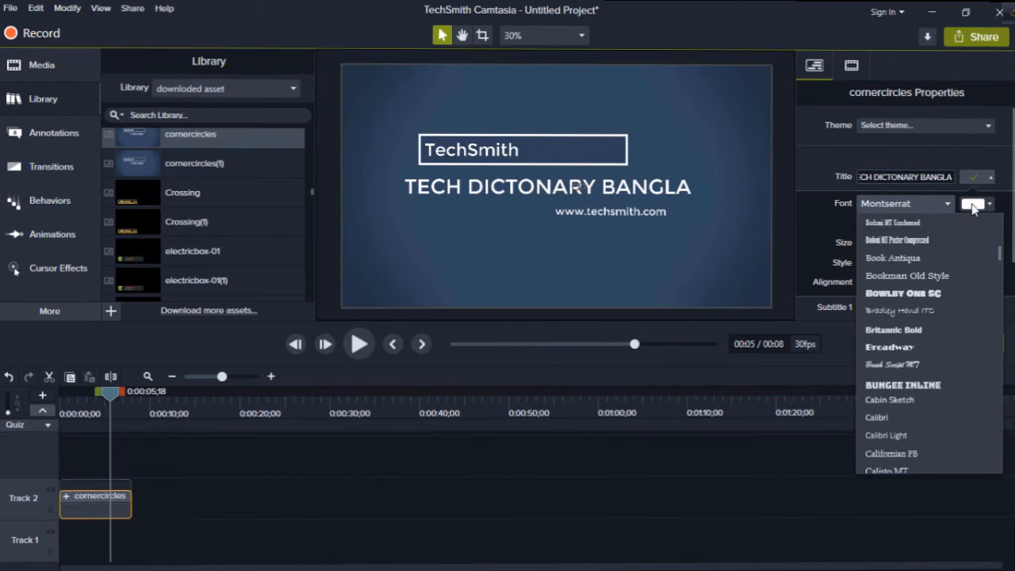
{"action": "left_click", "coordinate": [911, 388]}
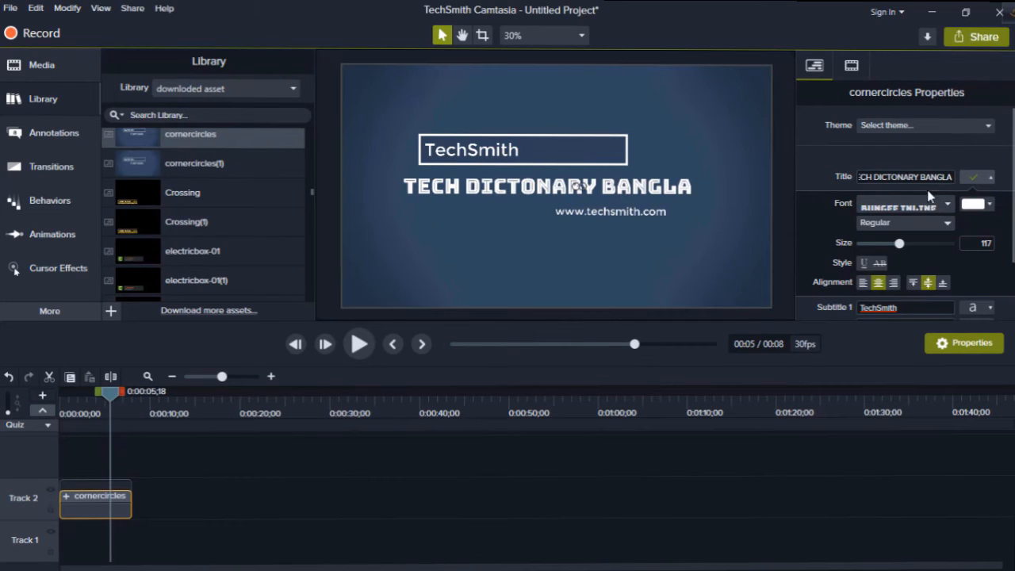
- Change the title text colour to a bright orange-red and close its text formatting options
{"action": "left_click", "coordinate": [975, 205]}
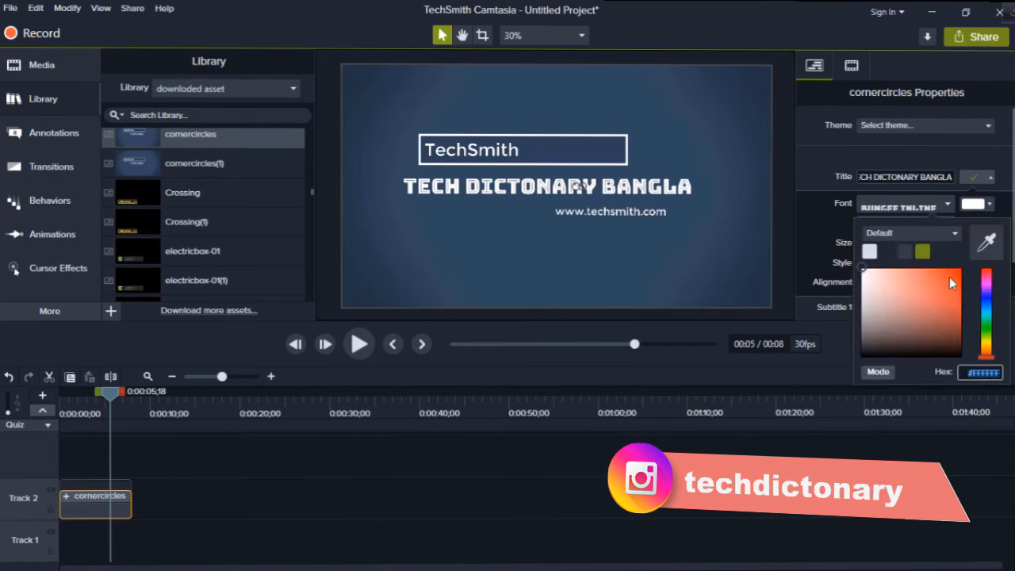
{"action": "left_click", "coordinate": [944, 280]}
{"action": "left_click_drag", "start_coordinate": [960, 284], "coordinate": [958, 276]}
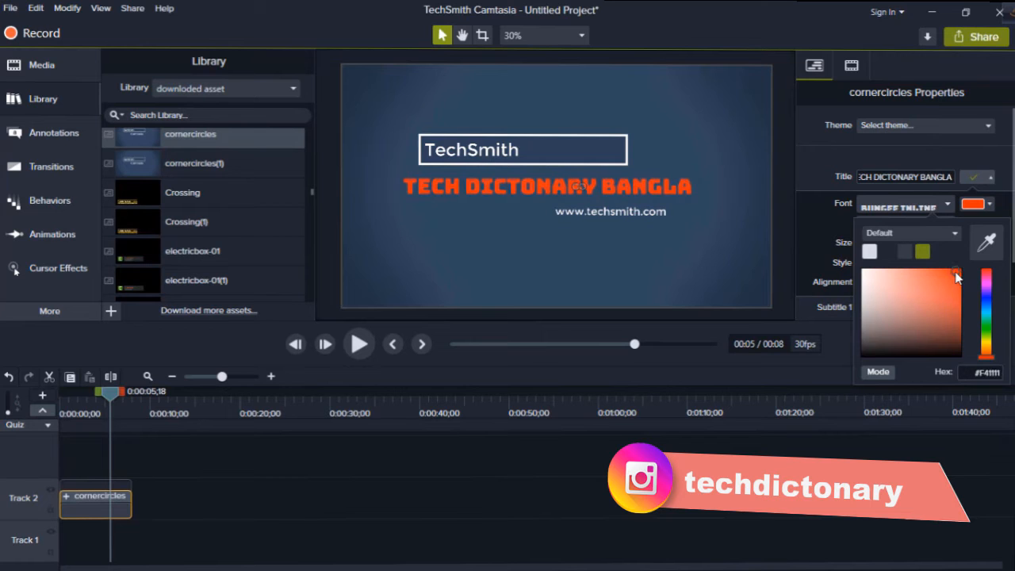
{"action": "left_click", "coordinate": [991, 205]}
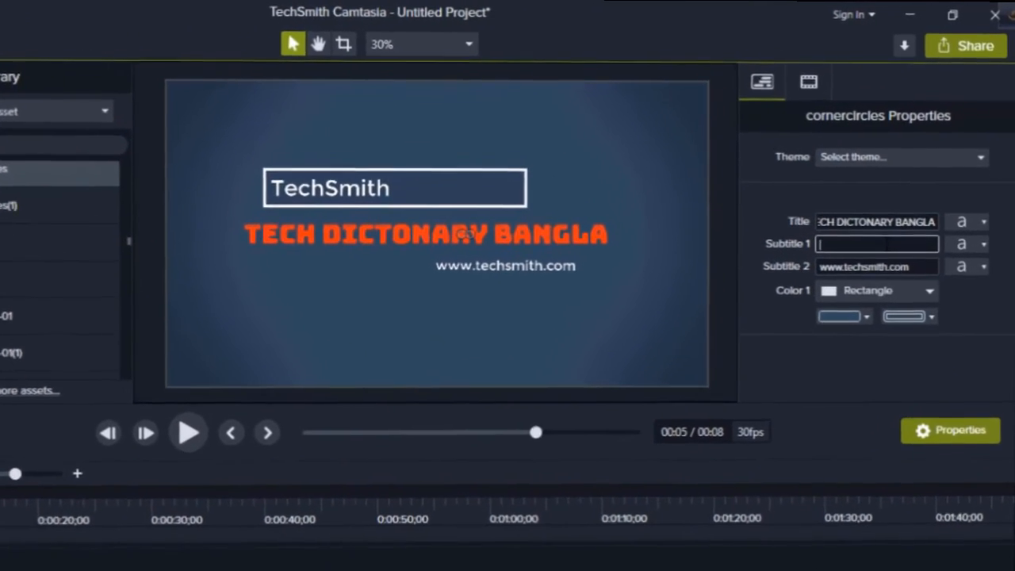
- Fill Subtitle 1 with the presenter's name and set its font to Bauhaus 93
{"action": "type", "text": "AR RIPO"}
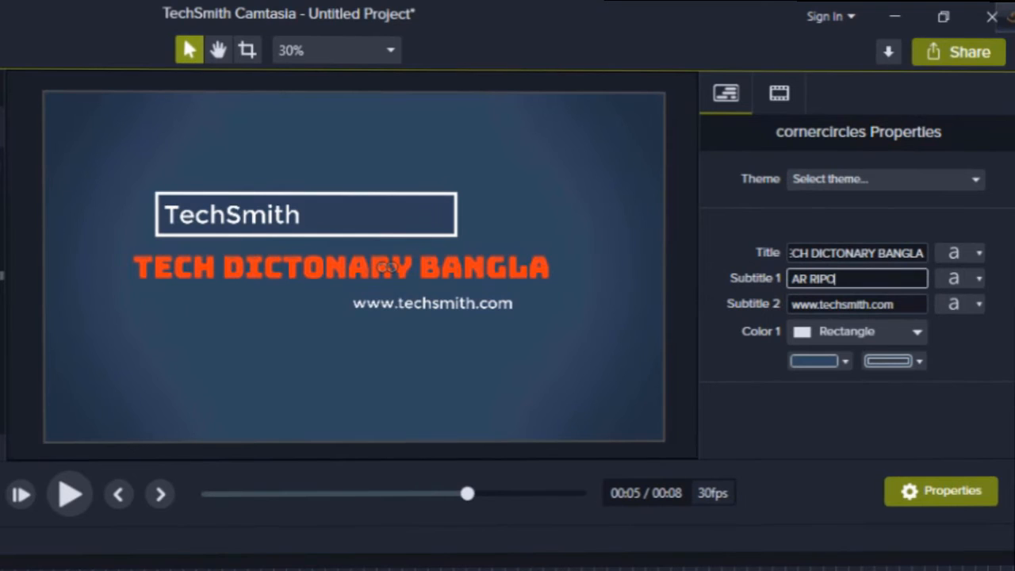
{"action": "type", "text": "N"}
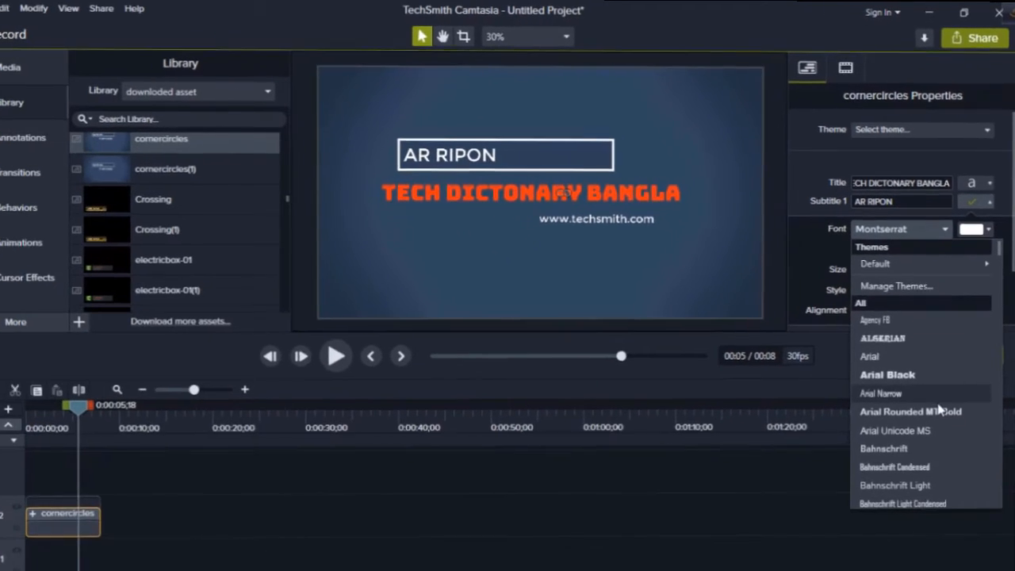
{"action": "scroll", "coordinate": [903, 436], "scroll_direction": "down", "scroll_amount": 5}
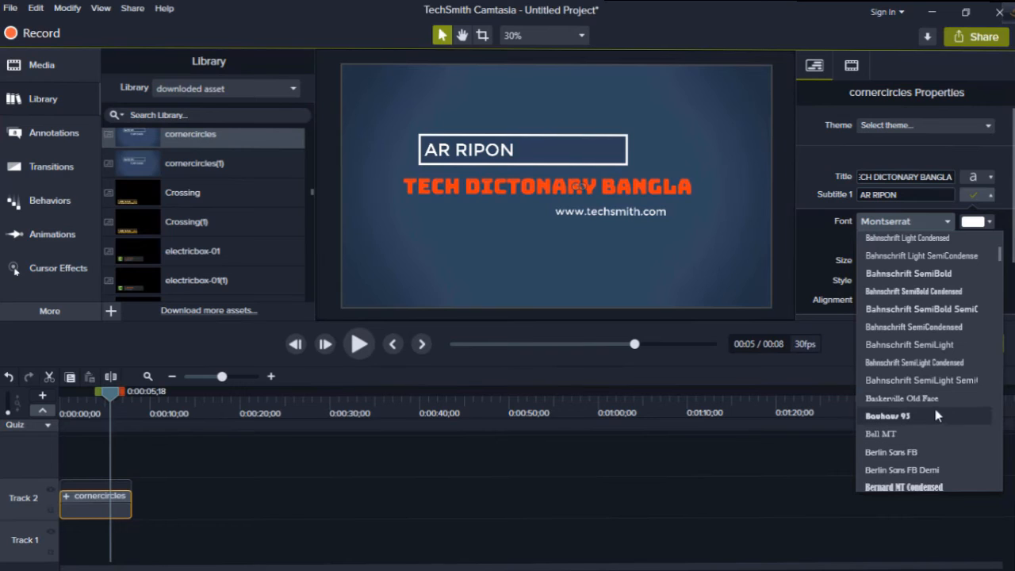
{"action": "left_click", "coordinate": [901, 423]}
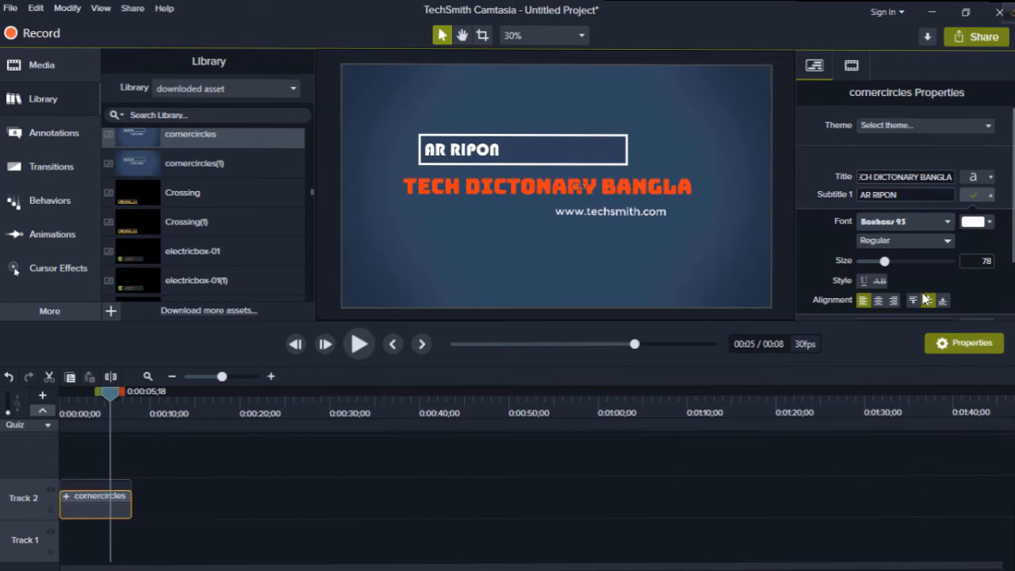
- Change the Subtitle 1 text colour to bright yellow-green #A7F00A and close its text formatting options
{"action": "left_click", "coordinate": [972, 222]}
{"action": "left_click", "coordinate": [923, 271]}
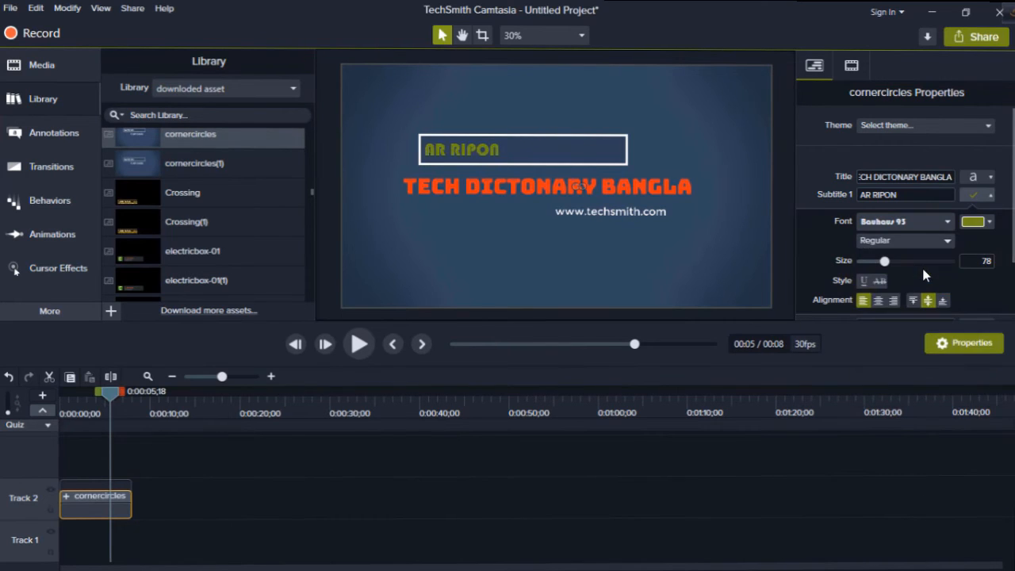
{"action": "left_click", "coordinate": [973, 226]}
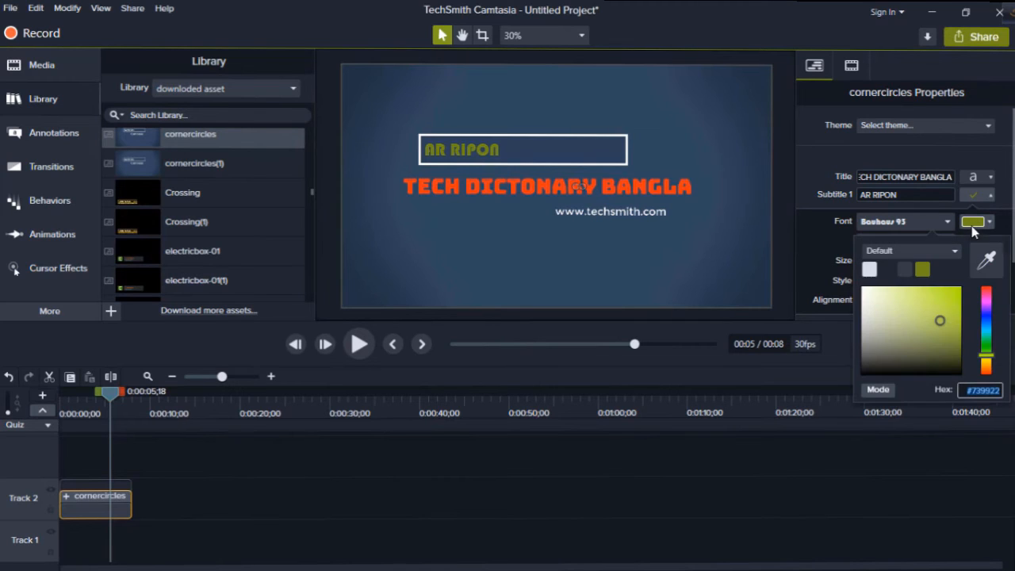
{"action": "left_click", "coordinate": [958, 297]}
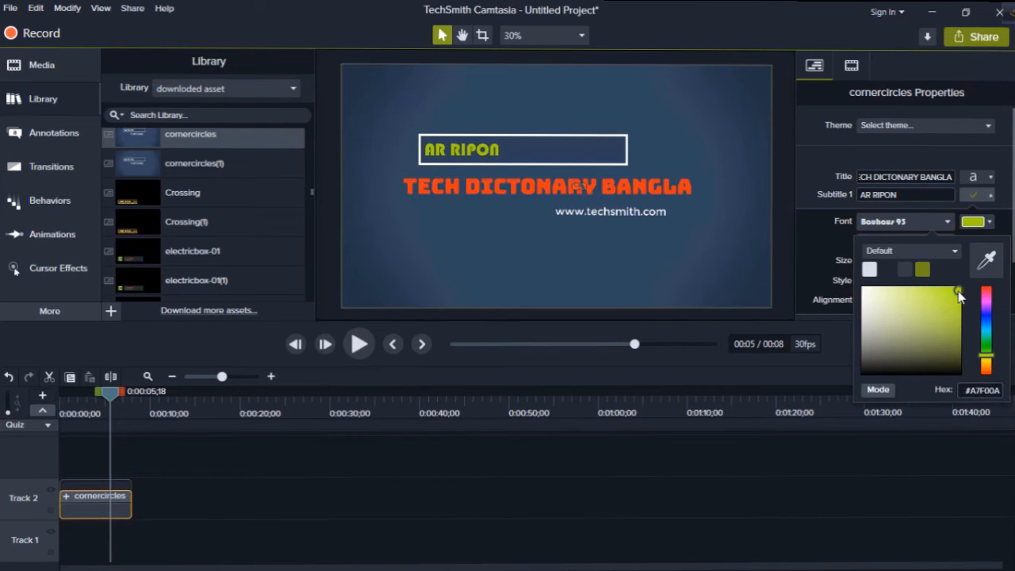
{"action": "left_click", "coordinate": [608, 230]}
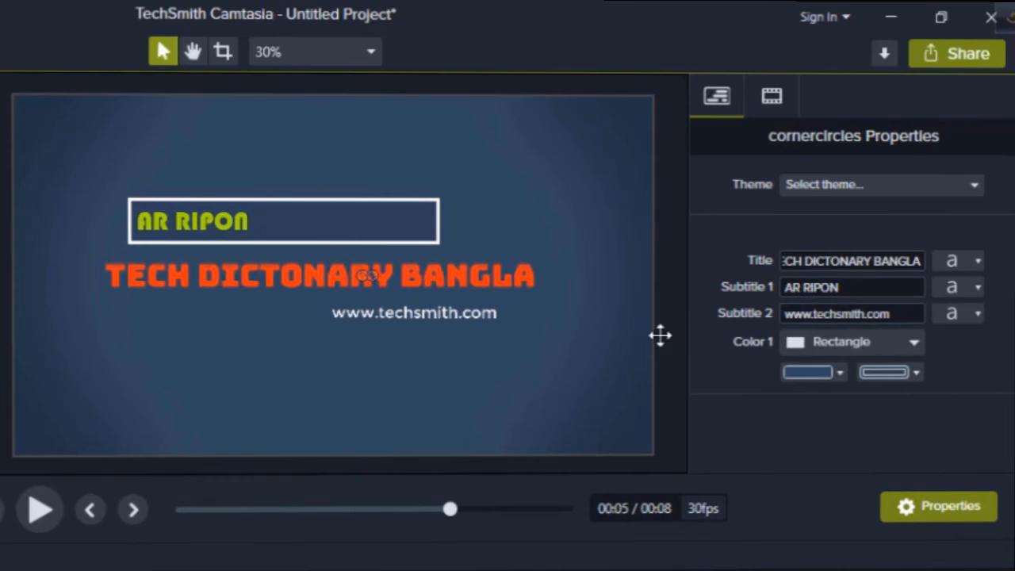
- Replace the intro's Subtitle 2 text with "A TO Z TECH SOLUTION"
{"action": "triple_click", "coordinate": [895, 315]}
{"action": "key", "text": "BackSpace"}
{"action": "type", "text": "A TO Z TECH S"}
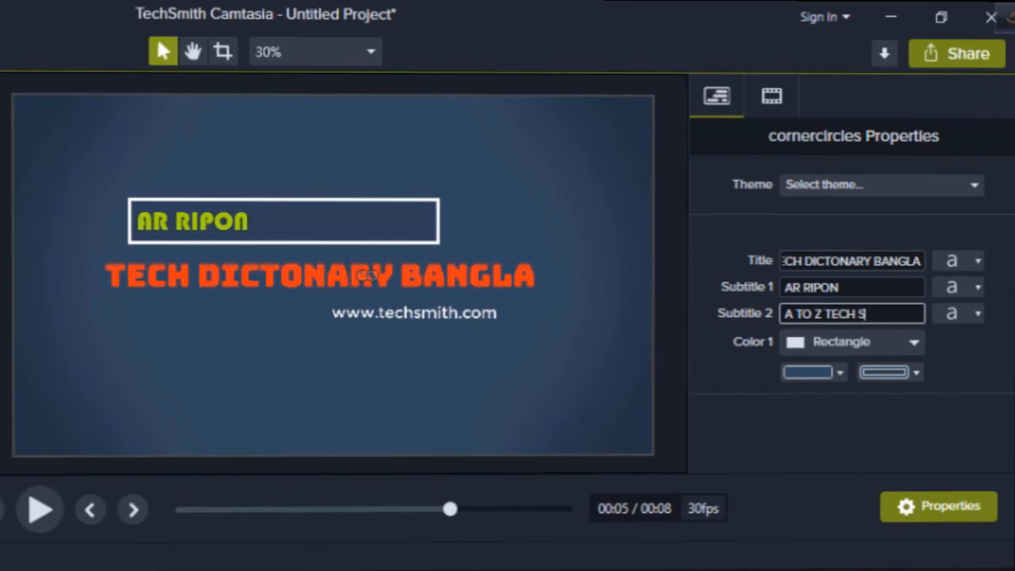
{"action": "type", "text": "OLUTION"}
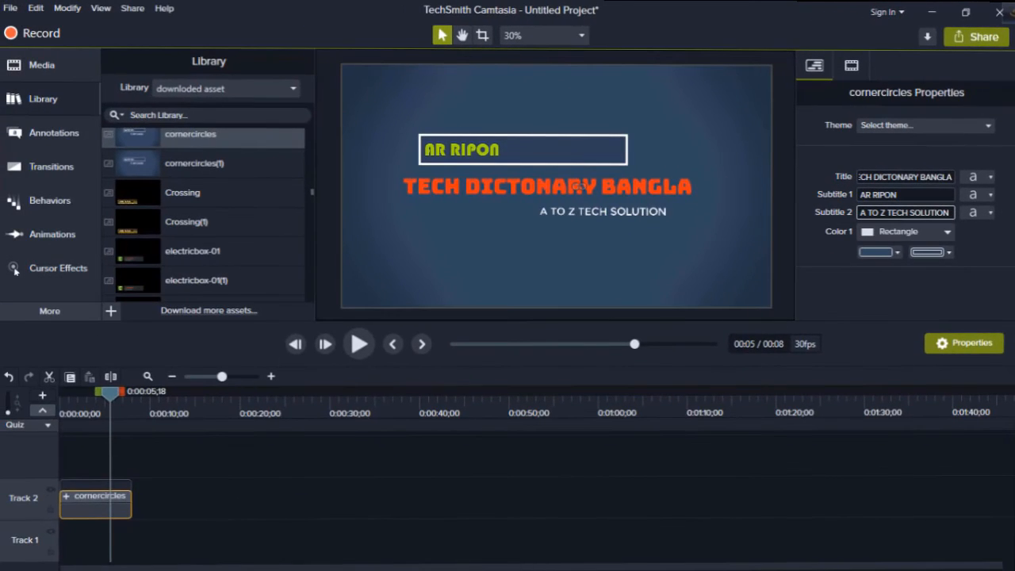
- Set the font of the Subtitle 2 text to Algerian
{"action": "left_click", "coordinate": [975, 213]}
{"action": "left_click", "coordinate": [904, 239]}
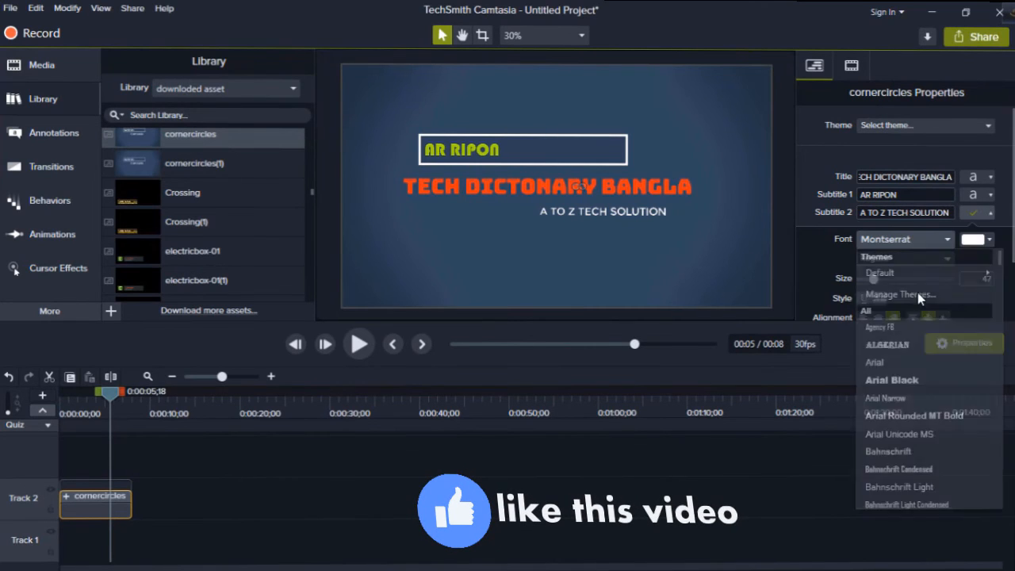
{"action": "left_click", "coordinate": [888, 345]}
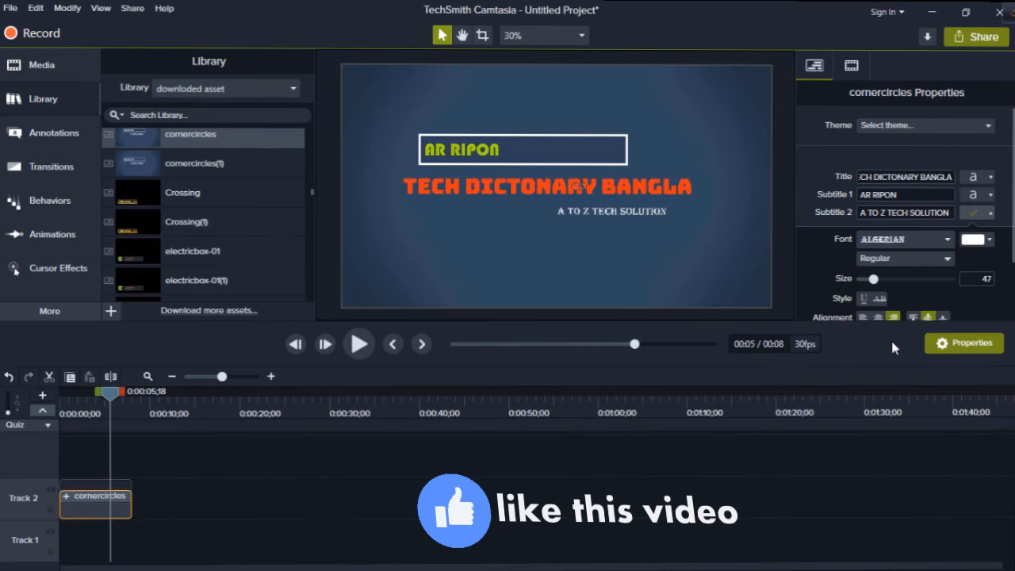
- Change the Subtitle 2 text colour to a bright golden yellow and close the colour picker
{"action": "left_click", "coordinate": [974, 239]}
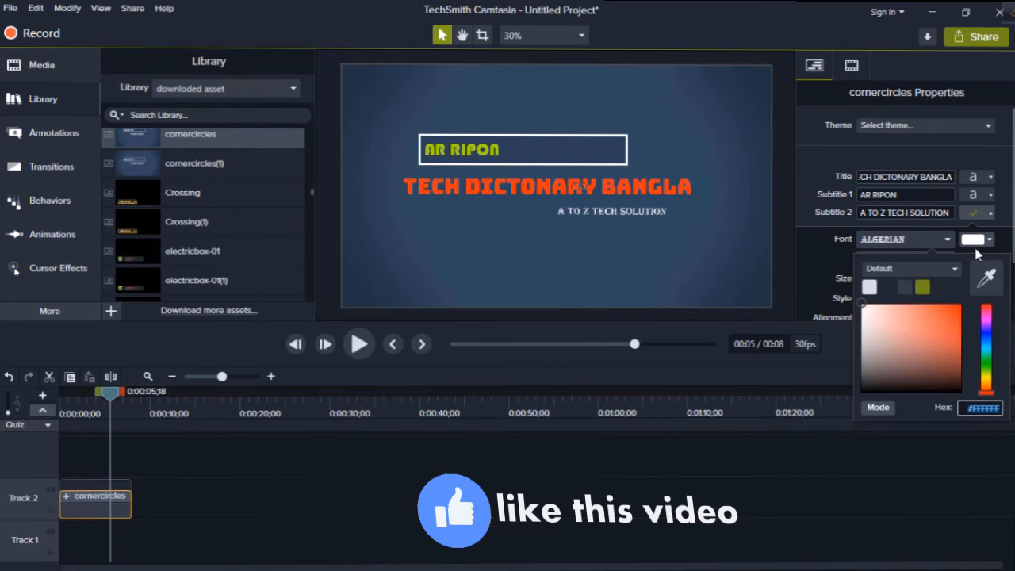
{"action": "left_click", "coordinate": [958, 308]}
{"action": "left_click_drag", "start_coordinate": [987, 390], "coordinate": [989, 379]}
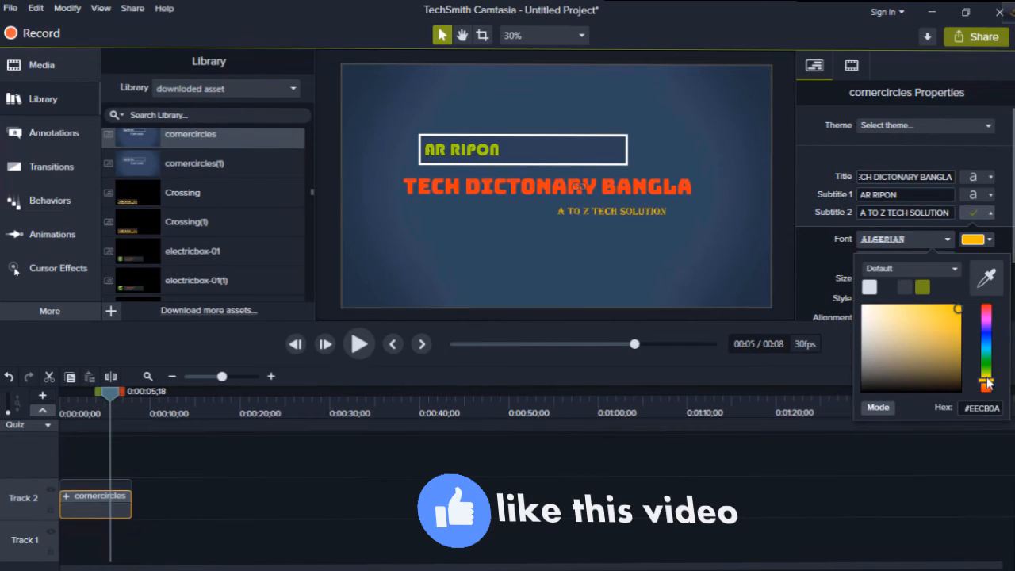
{"action": "left_click", "coordinate": [994, 240]}
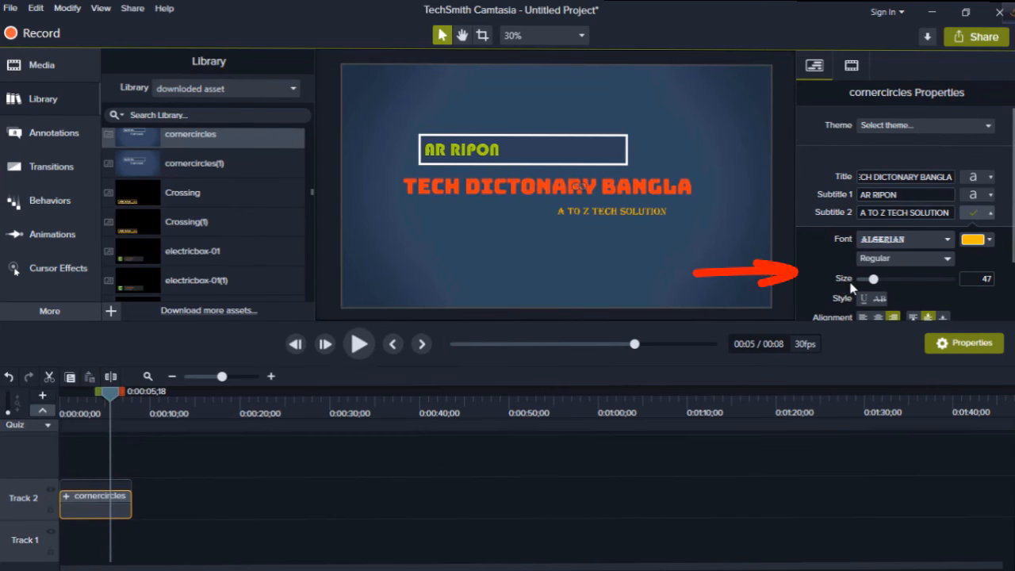
- Enlarge the Subtitle 2 text, set the Subtitle 1 text size to 174, and close the text formatting options
{"action": "left_click_drag", "start_coordinate": [875, 282], "coordinate": [885, 286]}
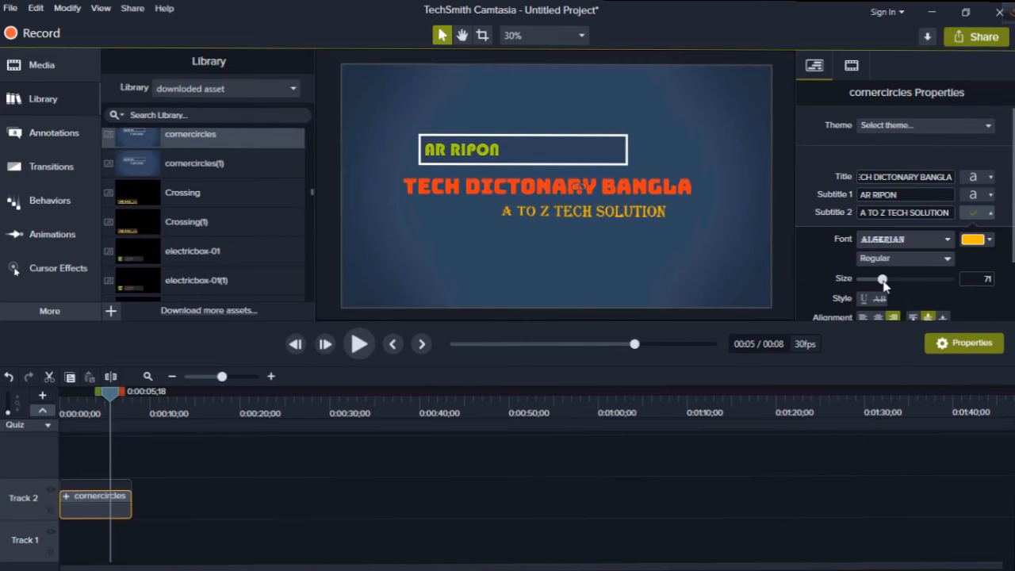
{"action": "left_click", "coordinate": [974, 213]}
{"action": "left_click", "coordinate": [976, 195]}
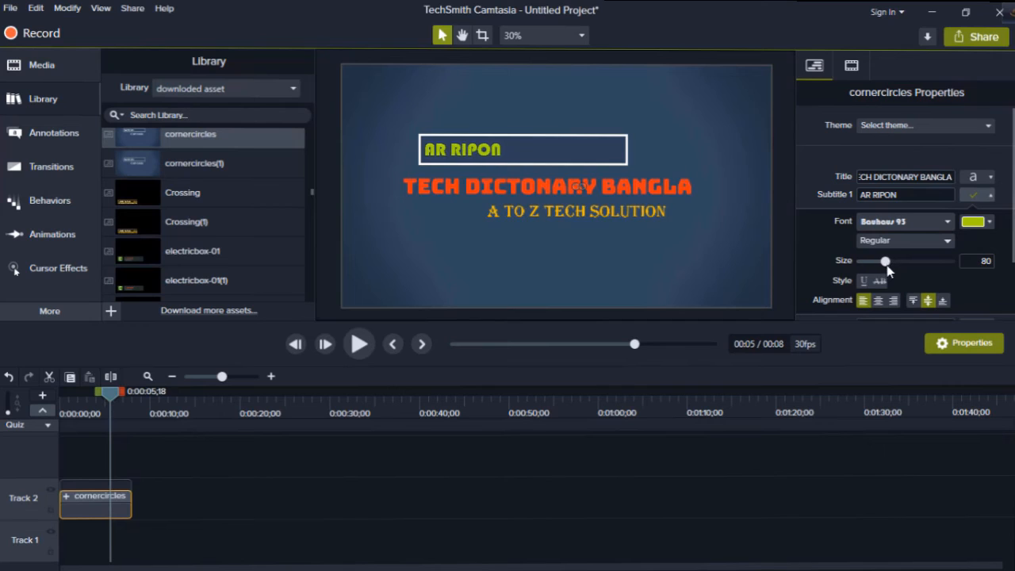
{"action": "left_click_drag", "start_coordinate": [889, 271], "coordinate": [922, 268]}
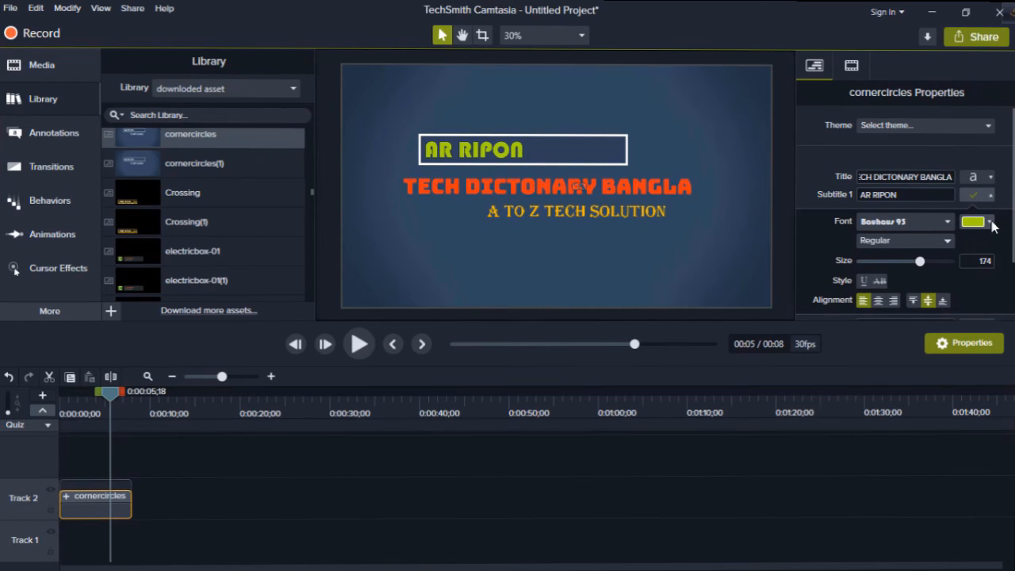
{"action": "left_click", "coordinate": [976, 196]}
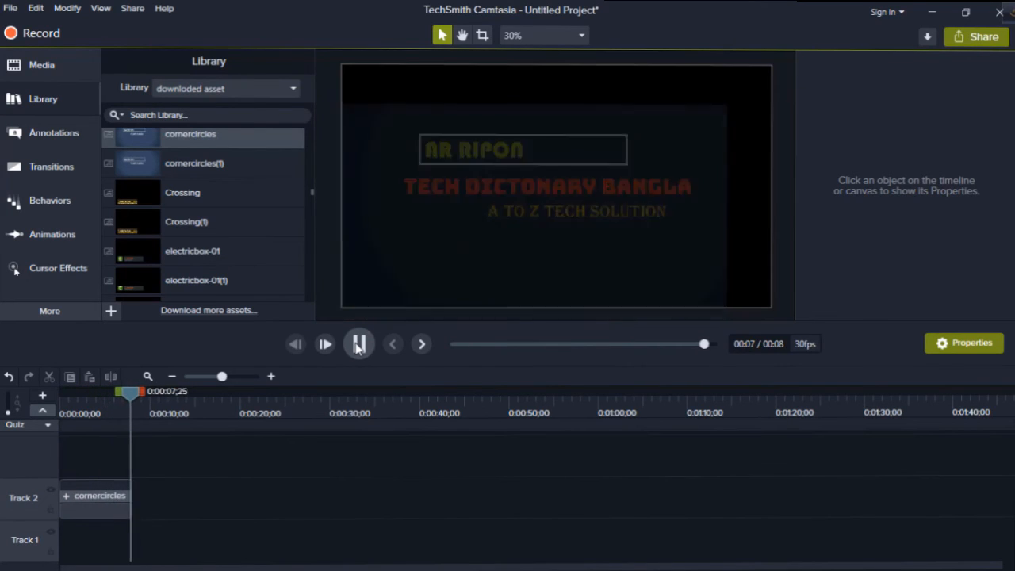
- Play the customised intro through to its end and return the playhead to about 6 seconds
{"action": "left_click_drag", "start_coordinate": [137, 399], "coordinate": [114, 403]}
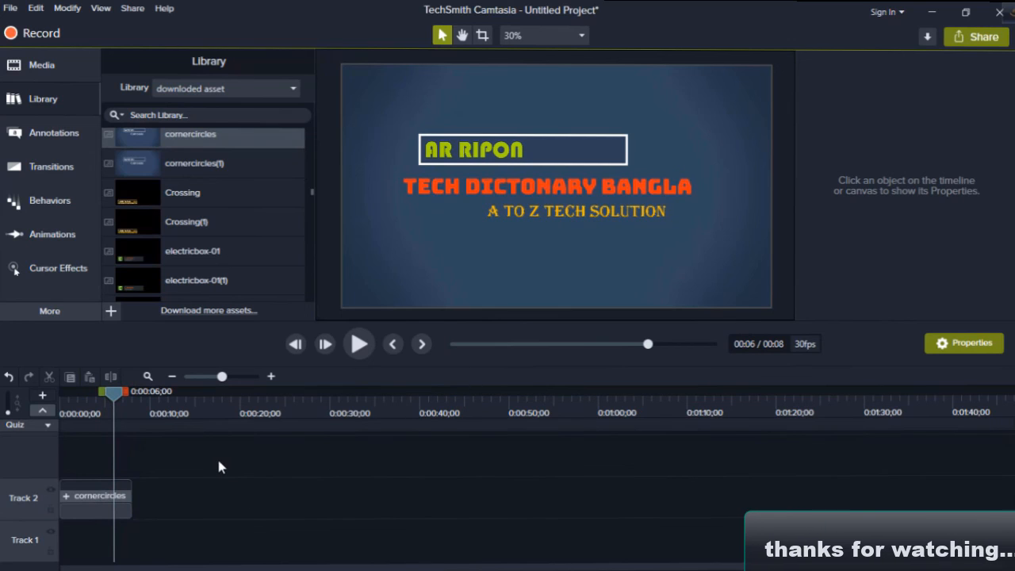
{"action": "left_click", "coordinate": [358, 343]}
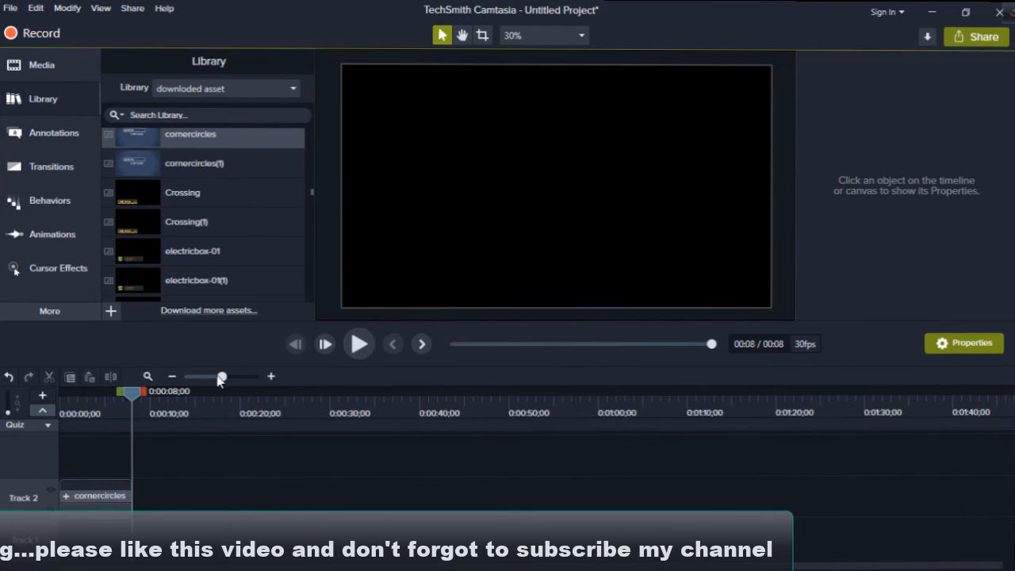
{"action": "left_click", "coordinate": [113, 399]}
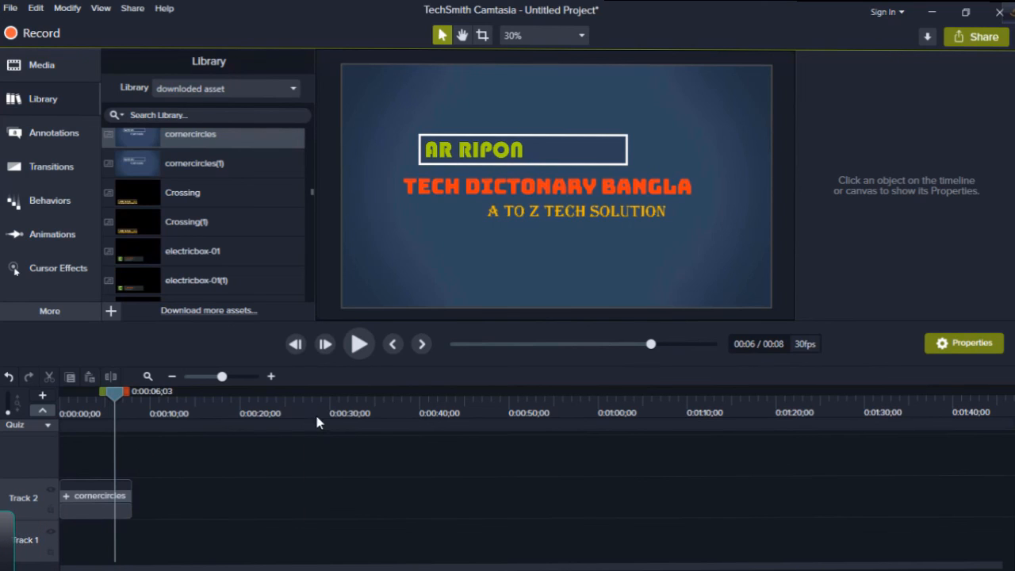
{"action": "left_click", "coordinate": [42, 65]}
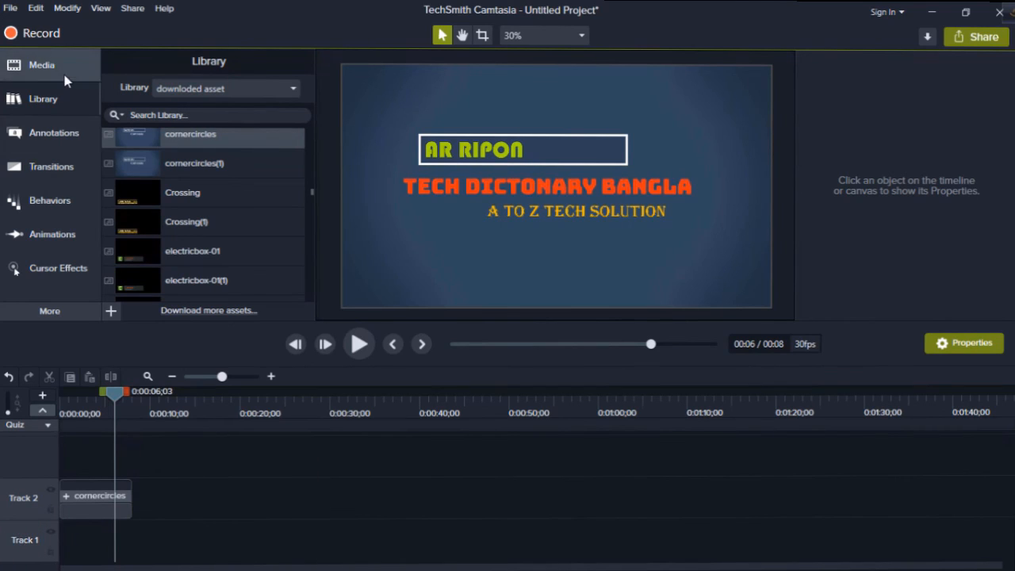